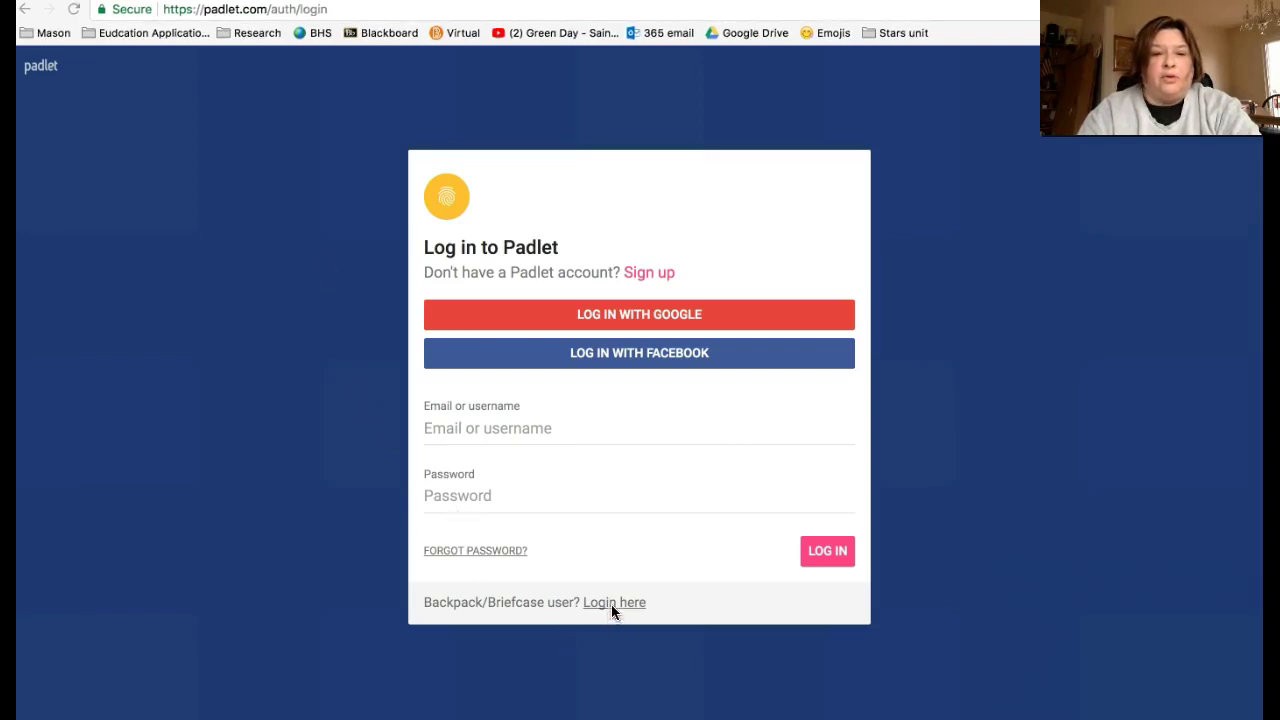
# Step: Sign up for Padlet with Google, using the first listed account
pyautogui.click(652, 272)
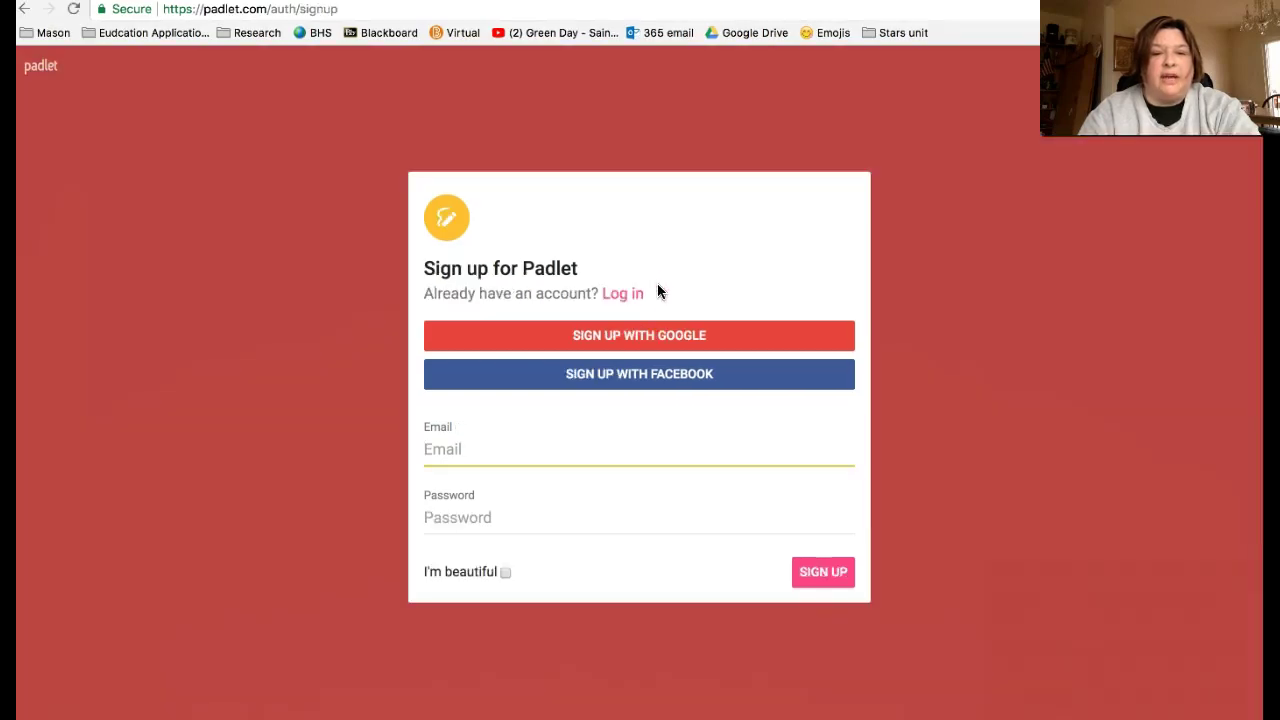
pyautogui.click(659, 342)
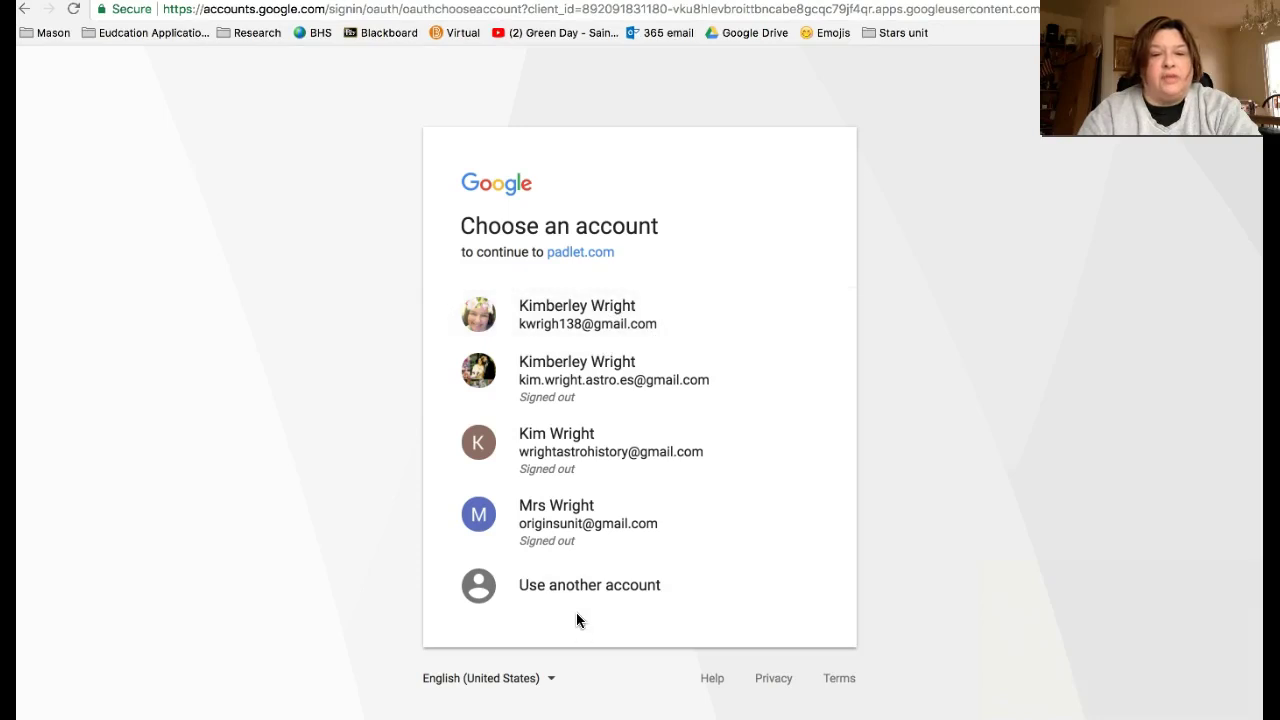
pyautogui.click(569, 327)
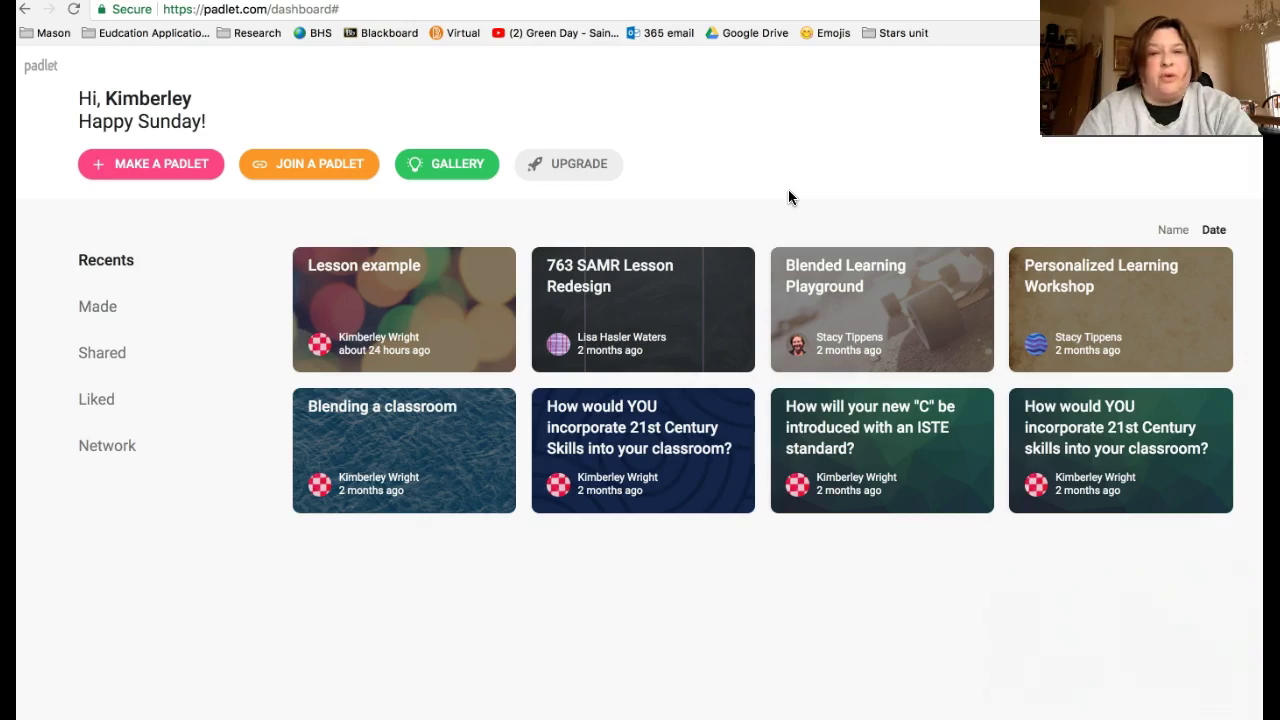
# Step: Make a new blank padlet with the Wall layout
pyautogui.click(189, 172)
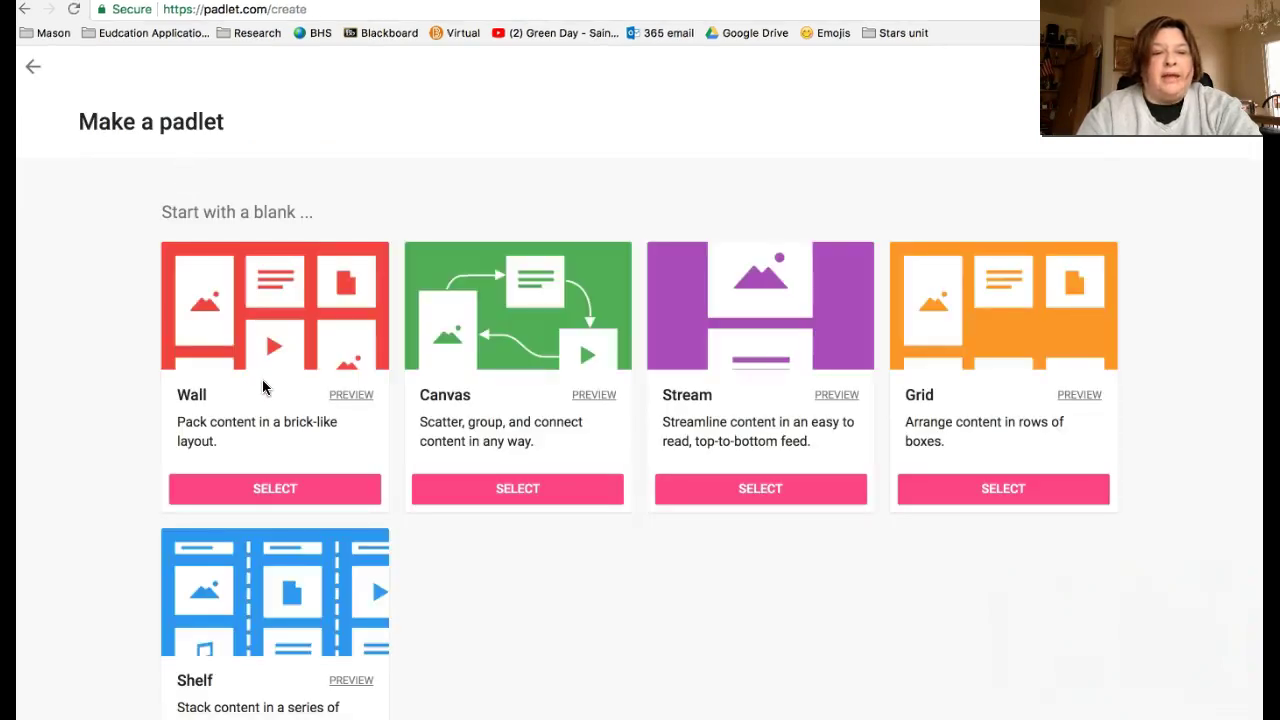
pyautogui.scroll(-2, 263, 383)
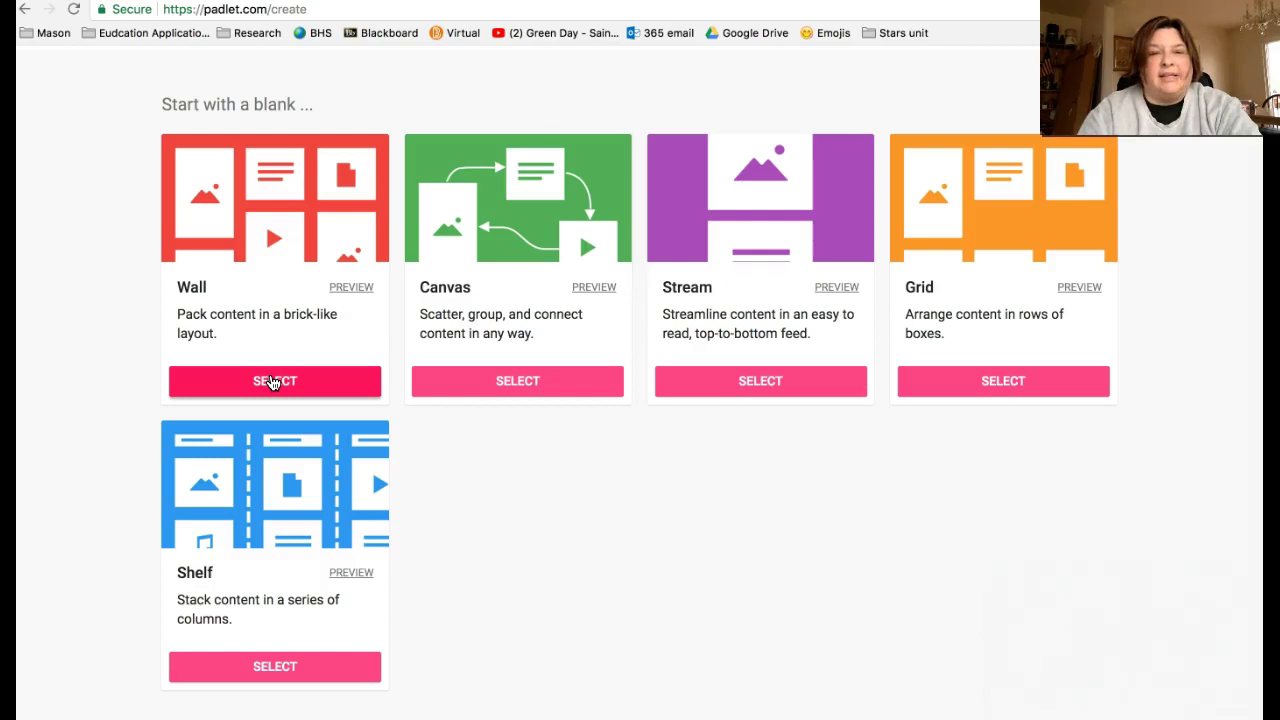
pyautogui.click(272, 382)
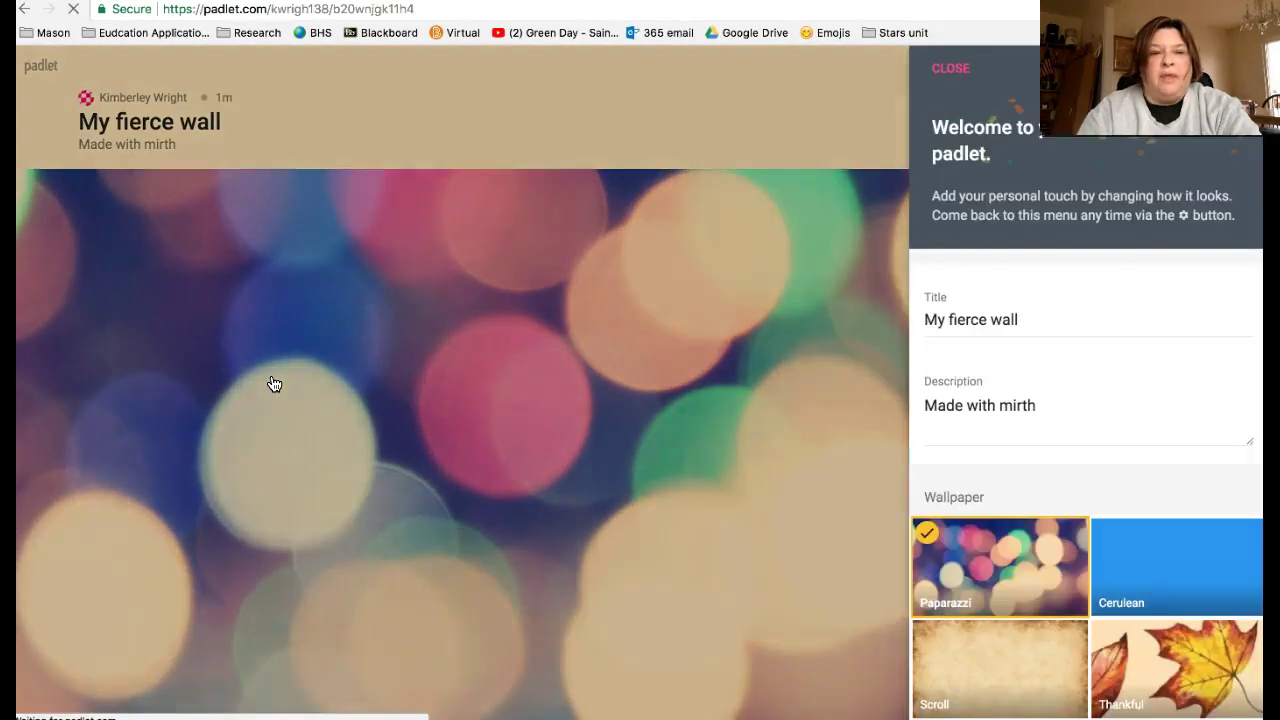
# Step: Replace the padlet's default title with "Stufff that needs to done"
pyautogui.click(1014, 316)
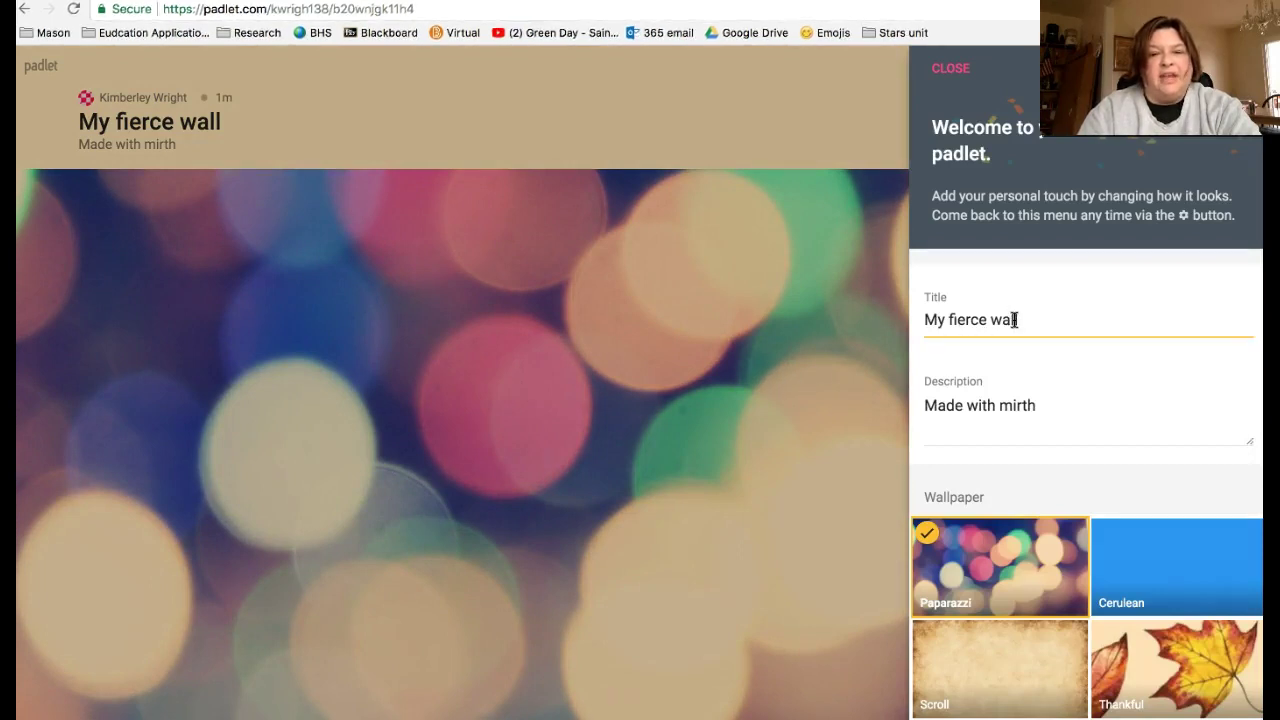
pyautogui.hotkey('alt', 'shift', 'Left')
pyautogui.hotkey('alt', 'shift', 'Left')
pyautogui.hotkey('alt', 'shift', 'Left')
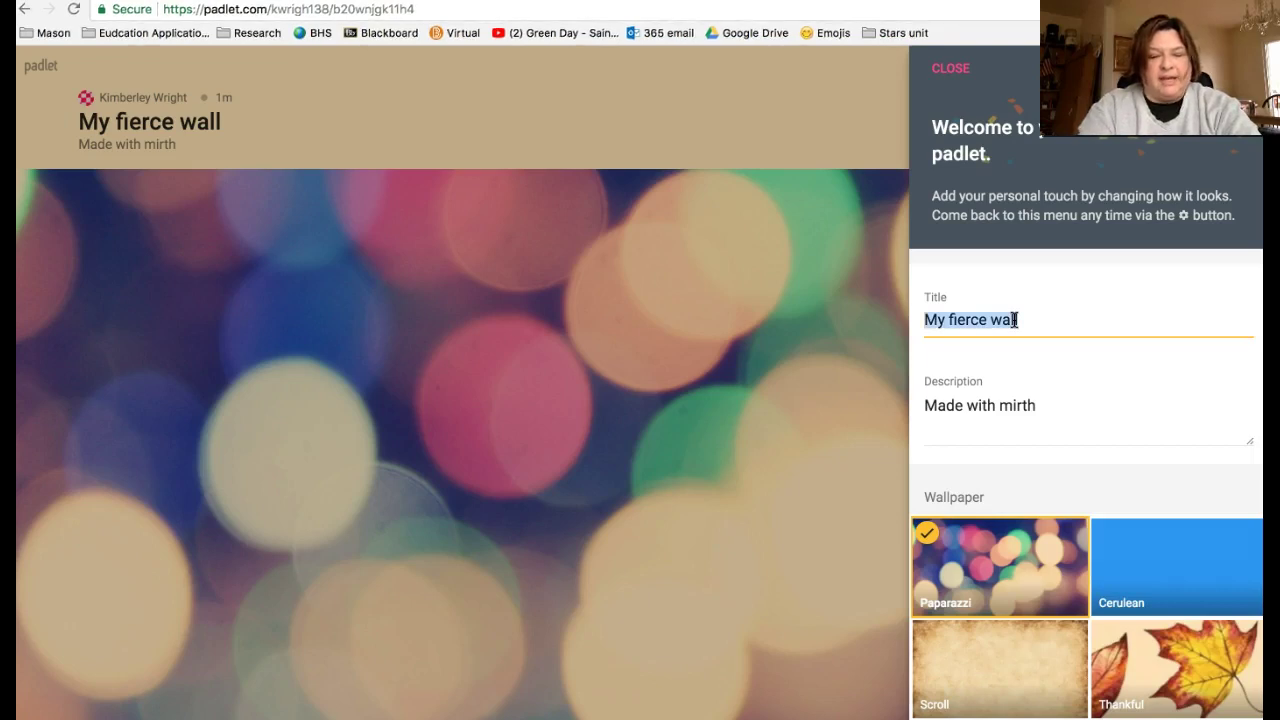
pyautogui.write('Stufff that needs to done')
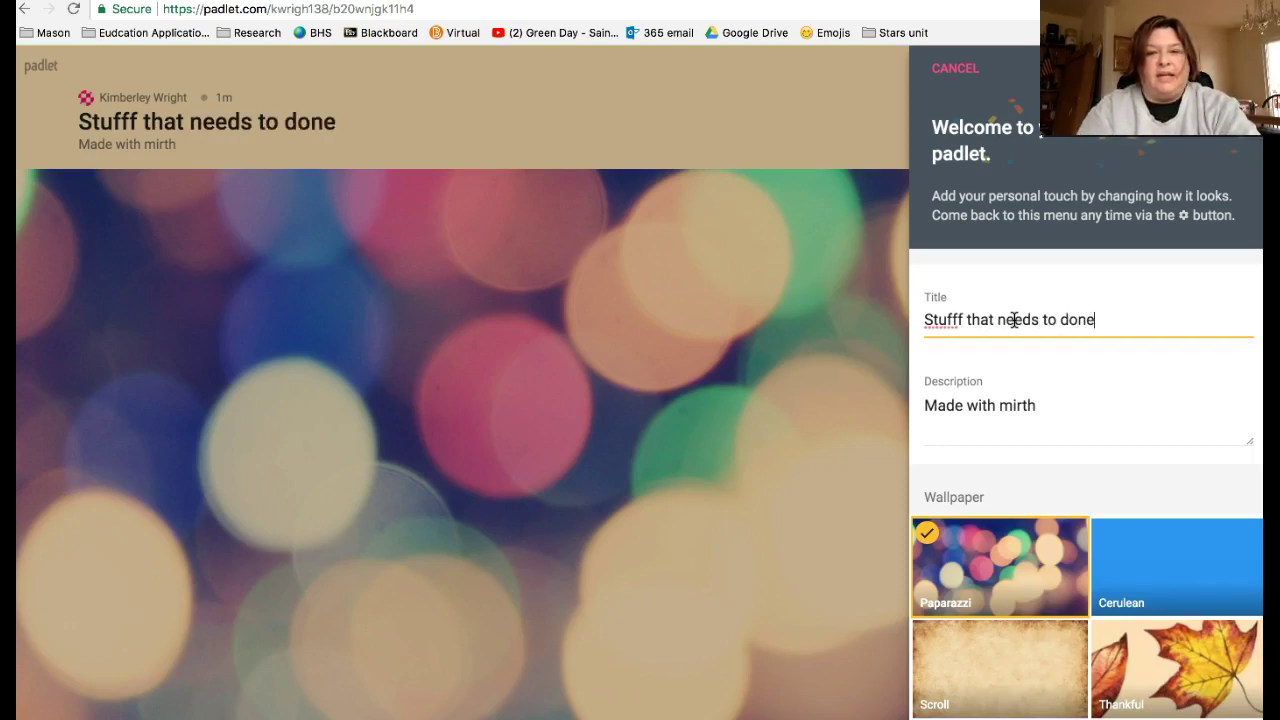
# Step: Replace the padlet's default description with "Stuff that needs to be done"
pyautogui.click(1020, 406)
pyautogui.tripleClick(1020, 406)
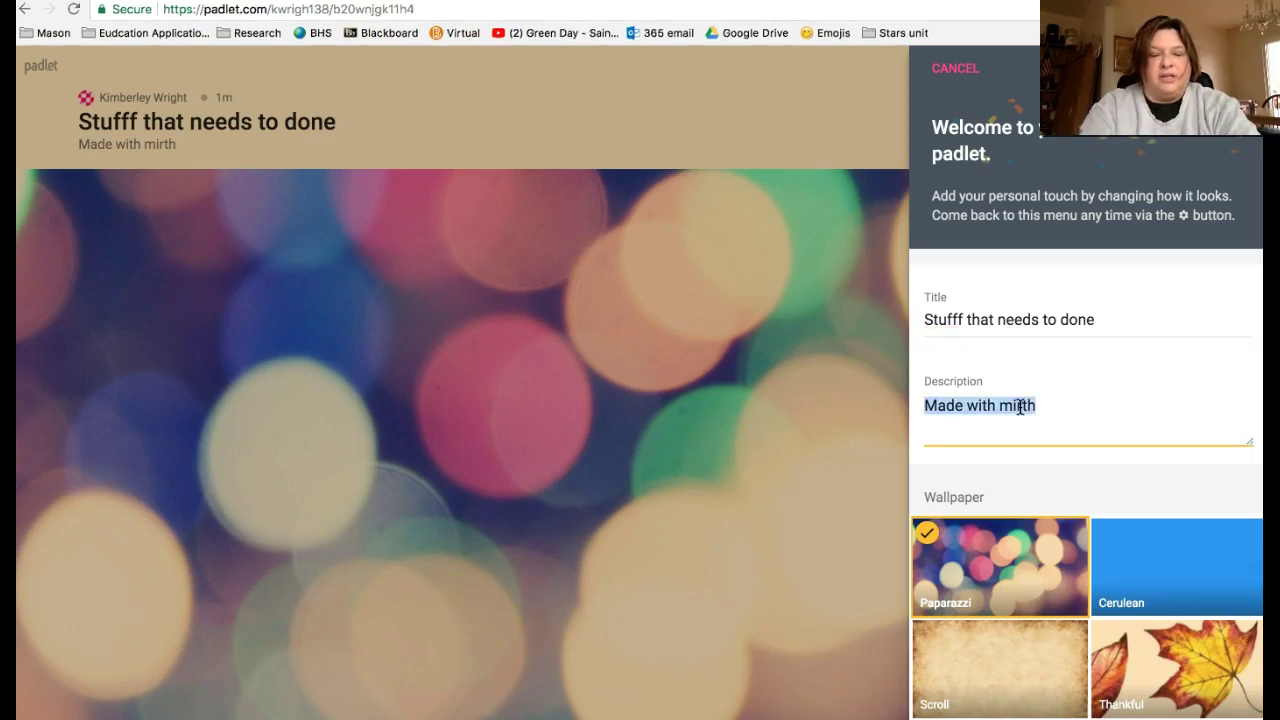
pyautogui.write('Stfee')
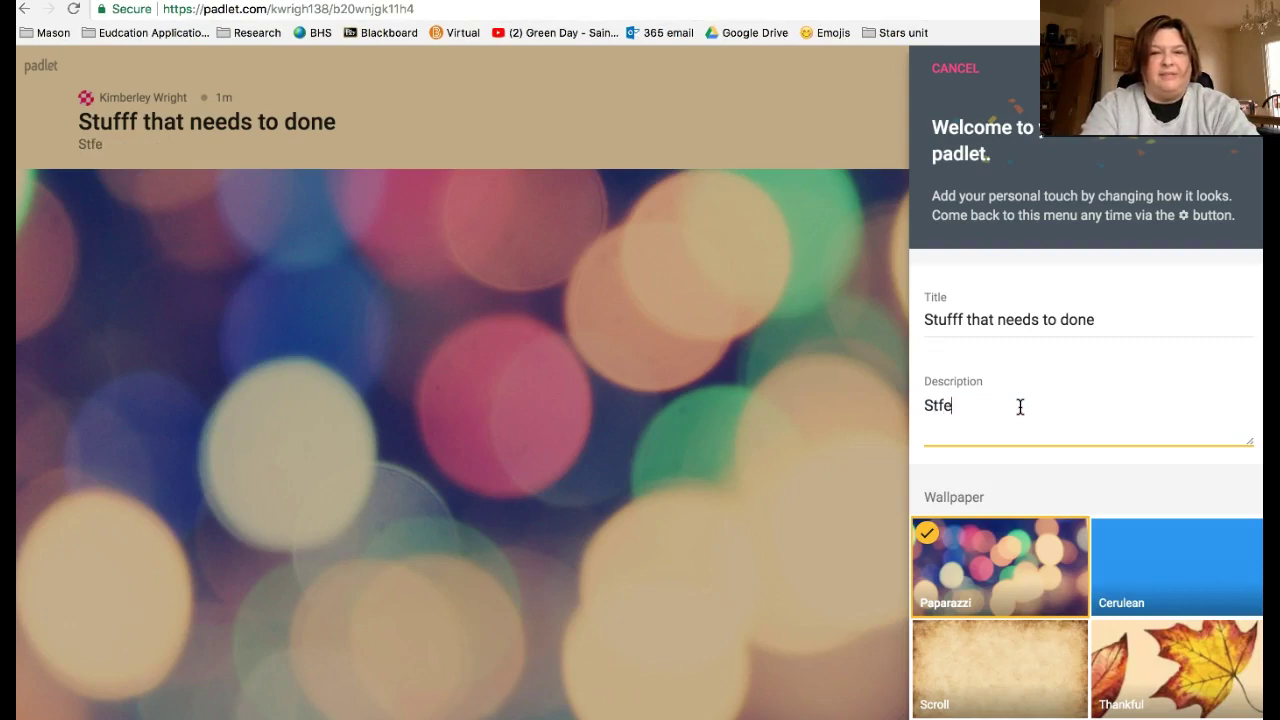
pyautogui.press('BackSpace')
pyautogui.press('BackSpace')
pyautogui.press('BackSpace')
pyautogui.write('uff that needs to be done')
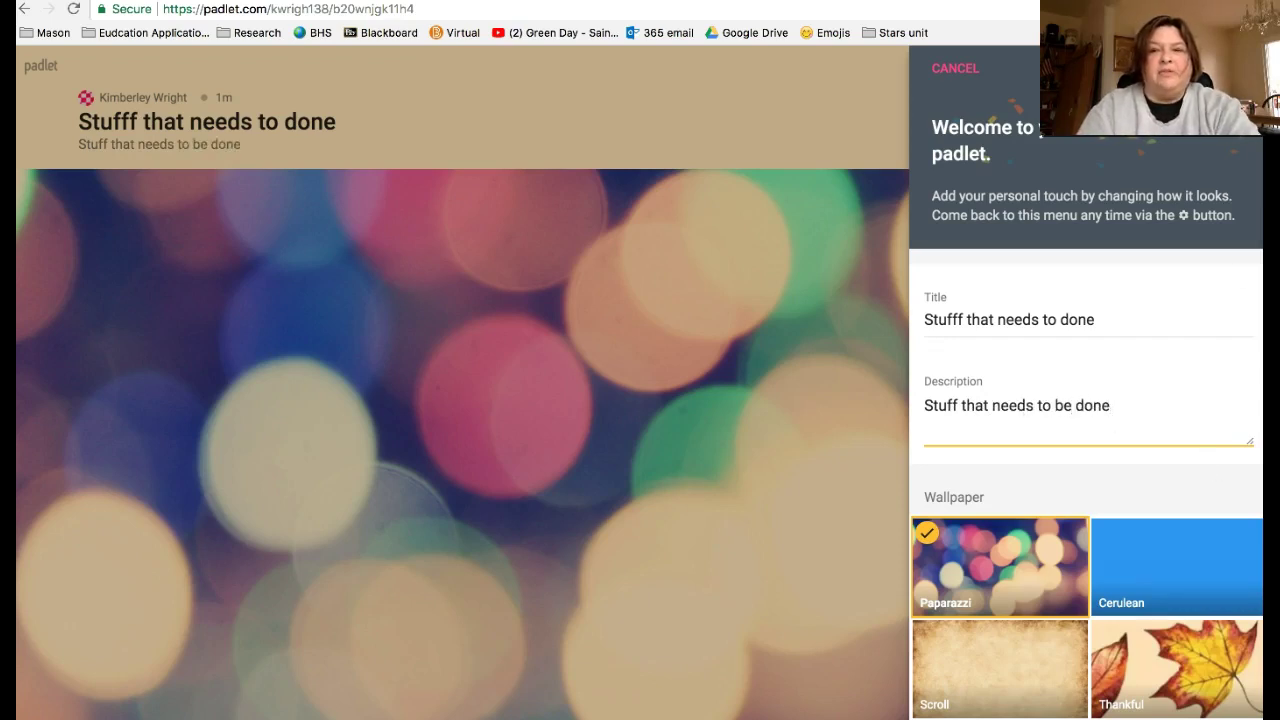
# Step: Finish the padlet setup, keeping the Secret privacy and Can write access without adding contributors, and start posting
pyautogui.click(1234, 68)
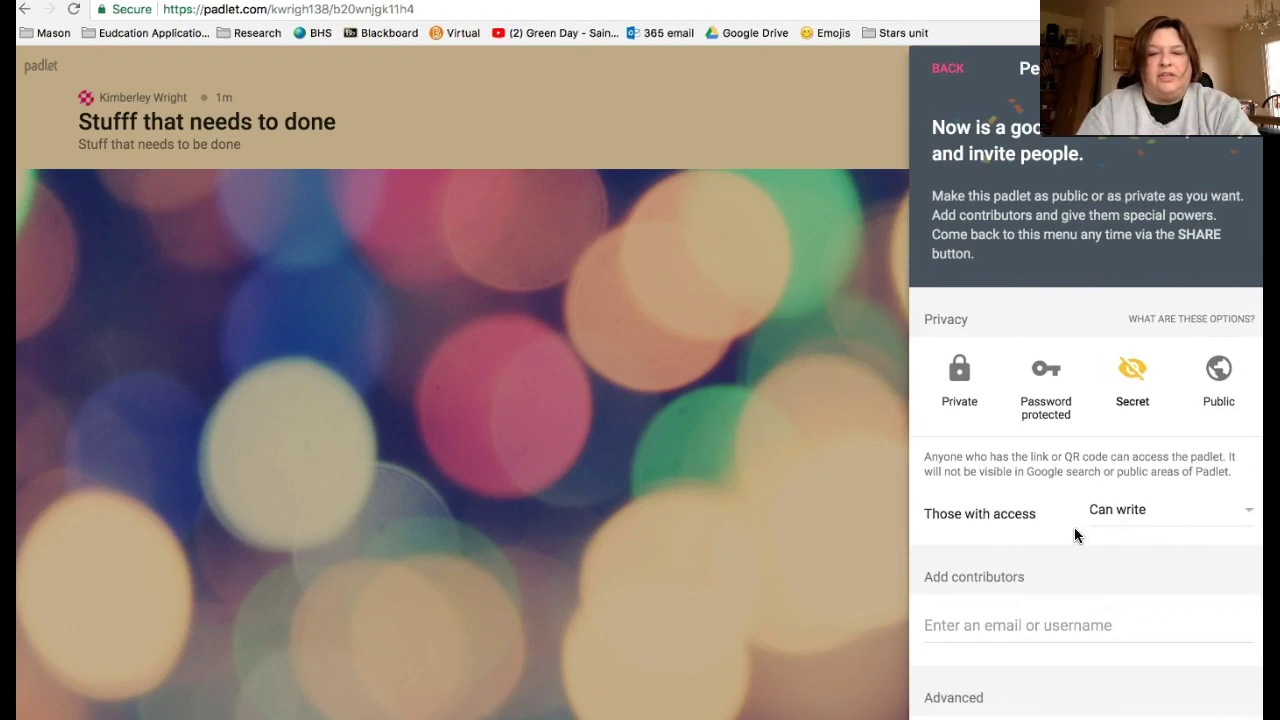
pyautogui.scroll(-3, 1074, 527)
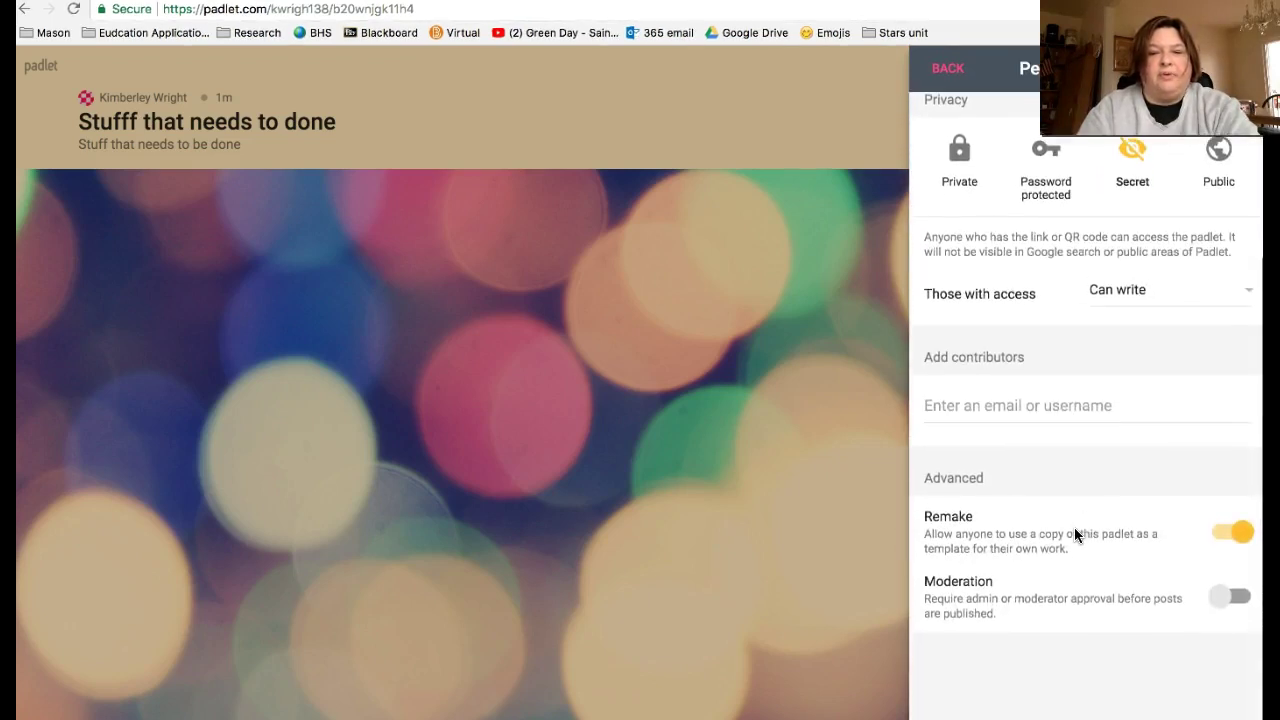
pyautogui.click(972, 409)
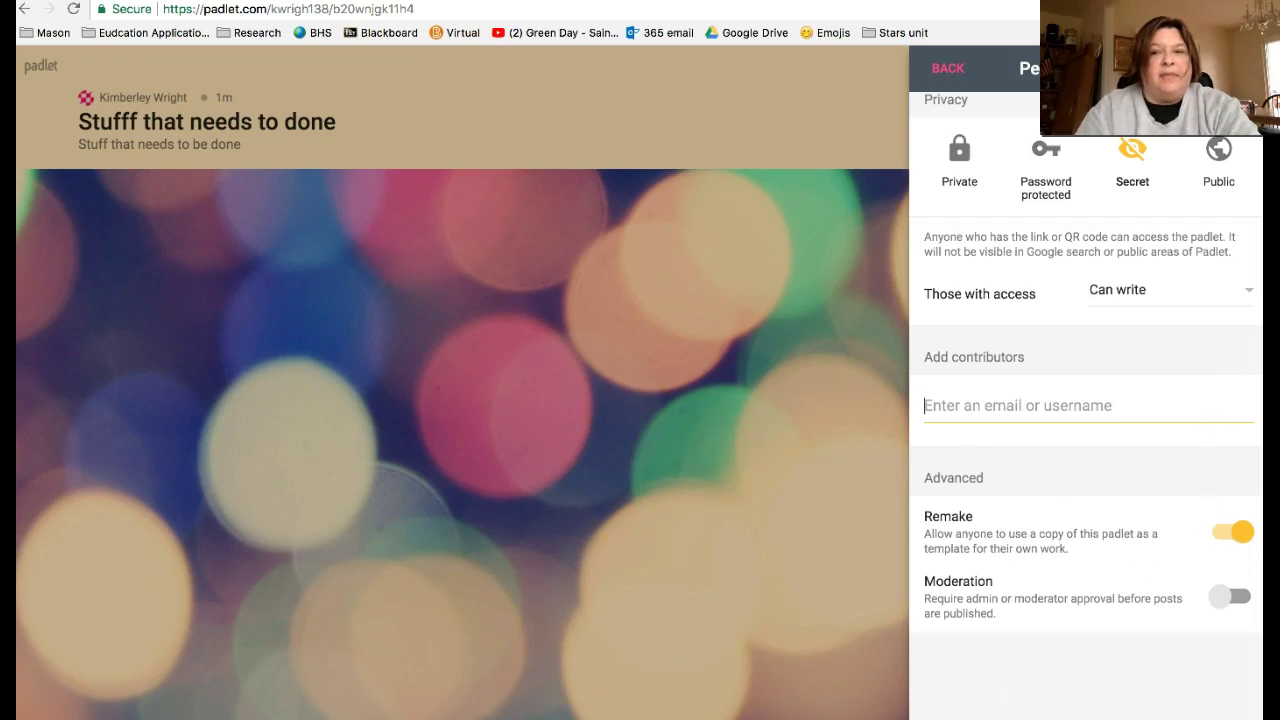
pyautogui.click(1229, 68)
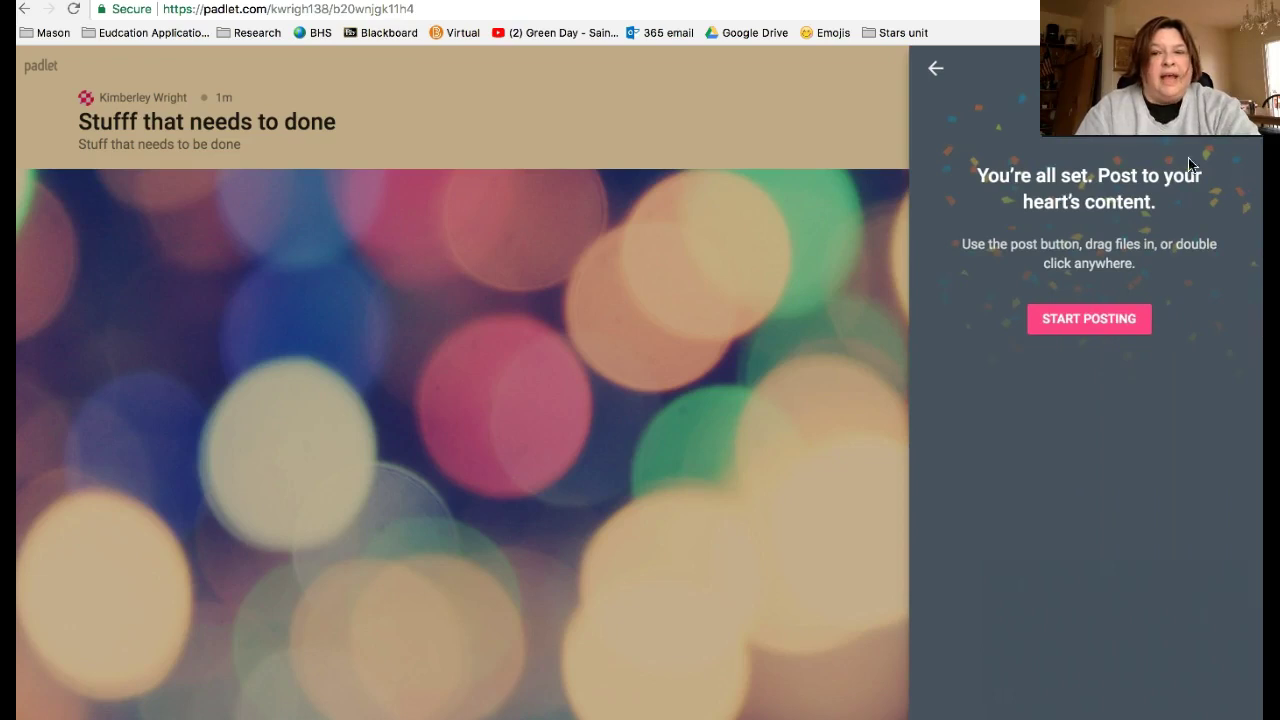
pyautogui.click(1090, 319)
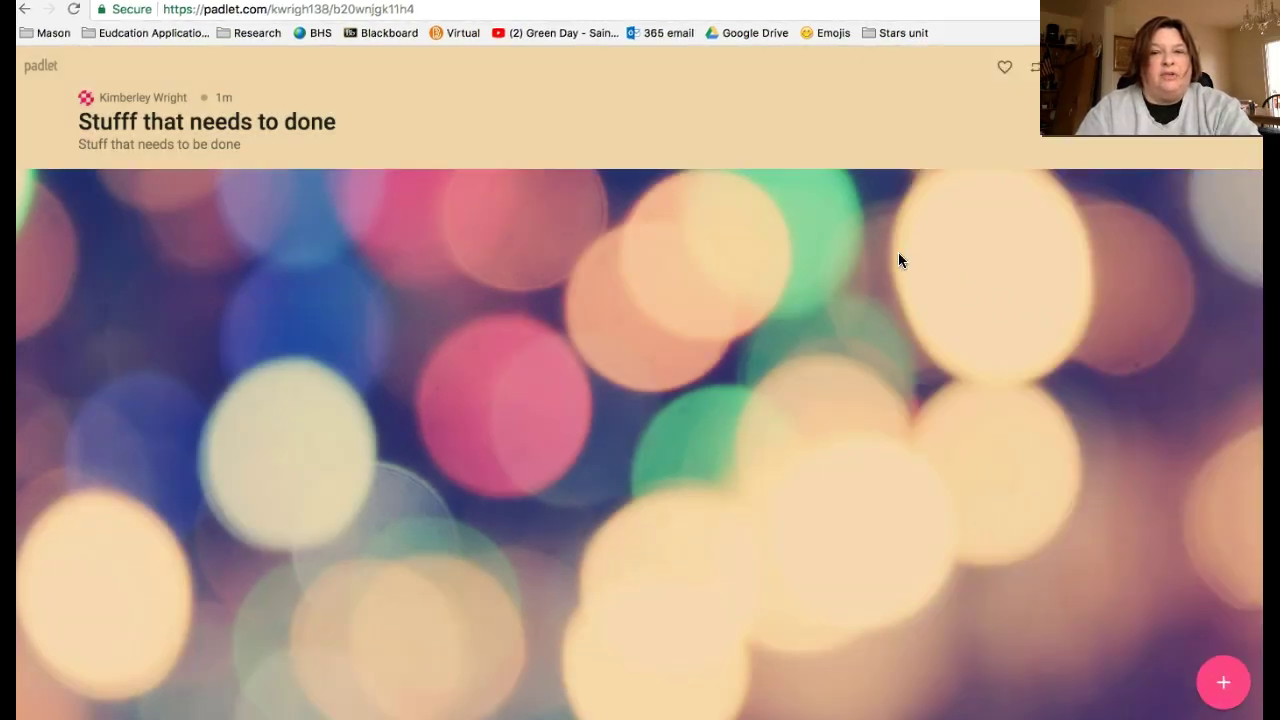
# Step: Add a first post to the wall with the title "Create the objectsice"
pyautogui.doubleClick(279, 266)
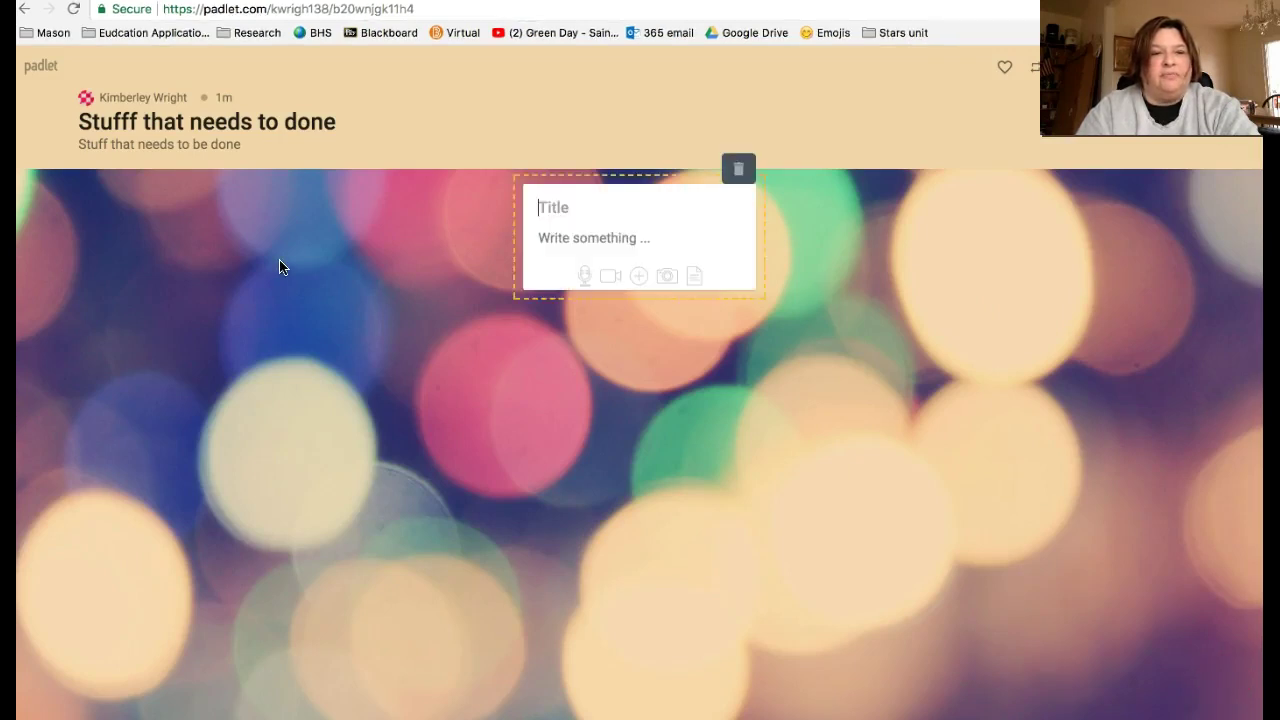
pyautogui.click(551, 210)
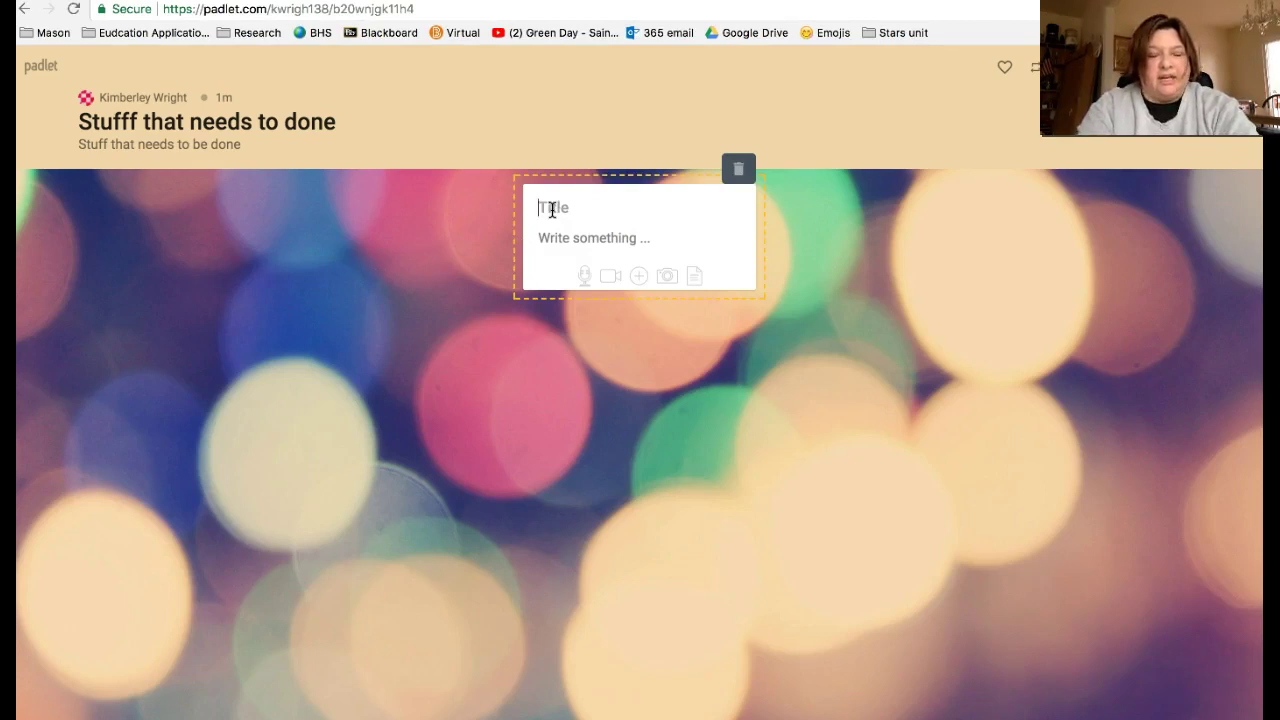
pyautogui.write('Crete')
pyautogui.press('BackSpace')
pyautogui.press('BackSpace')
pyautogui.write('are')
pyautogui.press('BackSpace')
pyautogui.press('BackSpace')
pyautogui.write('te ')
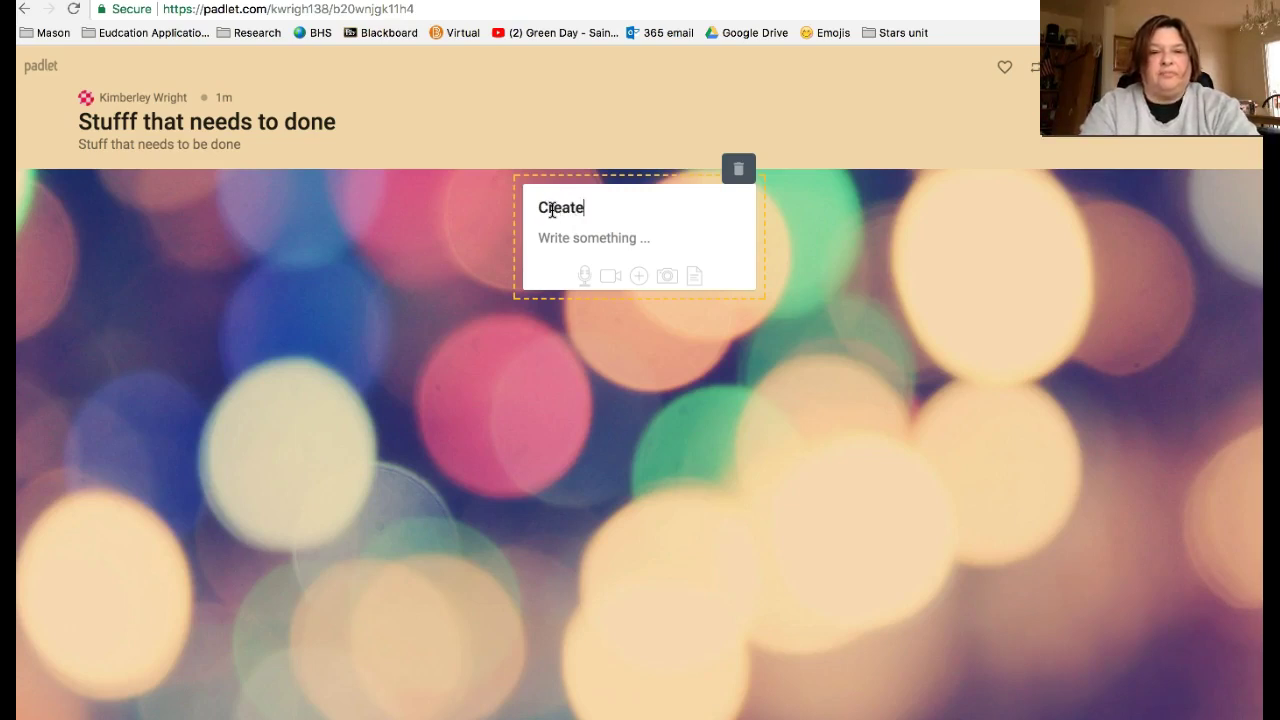
pyautogui.write('the')
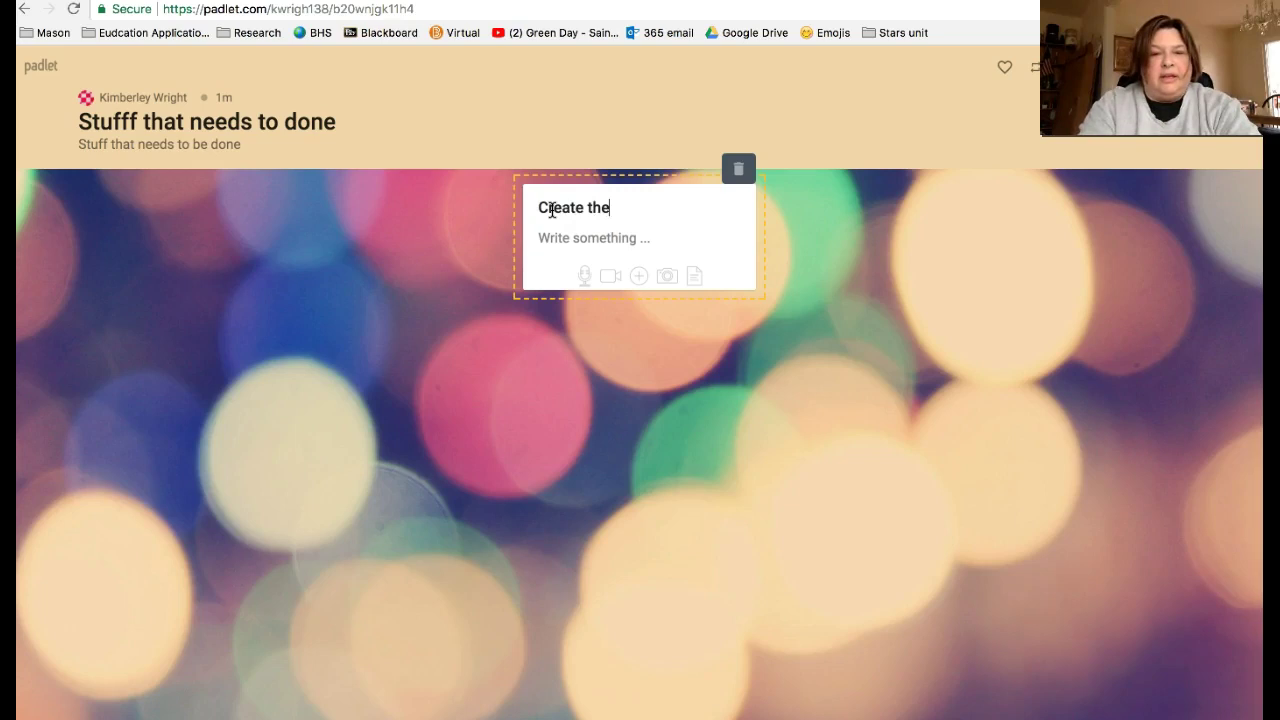
pyautogui.write(' obje')
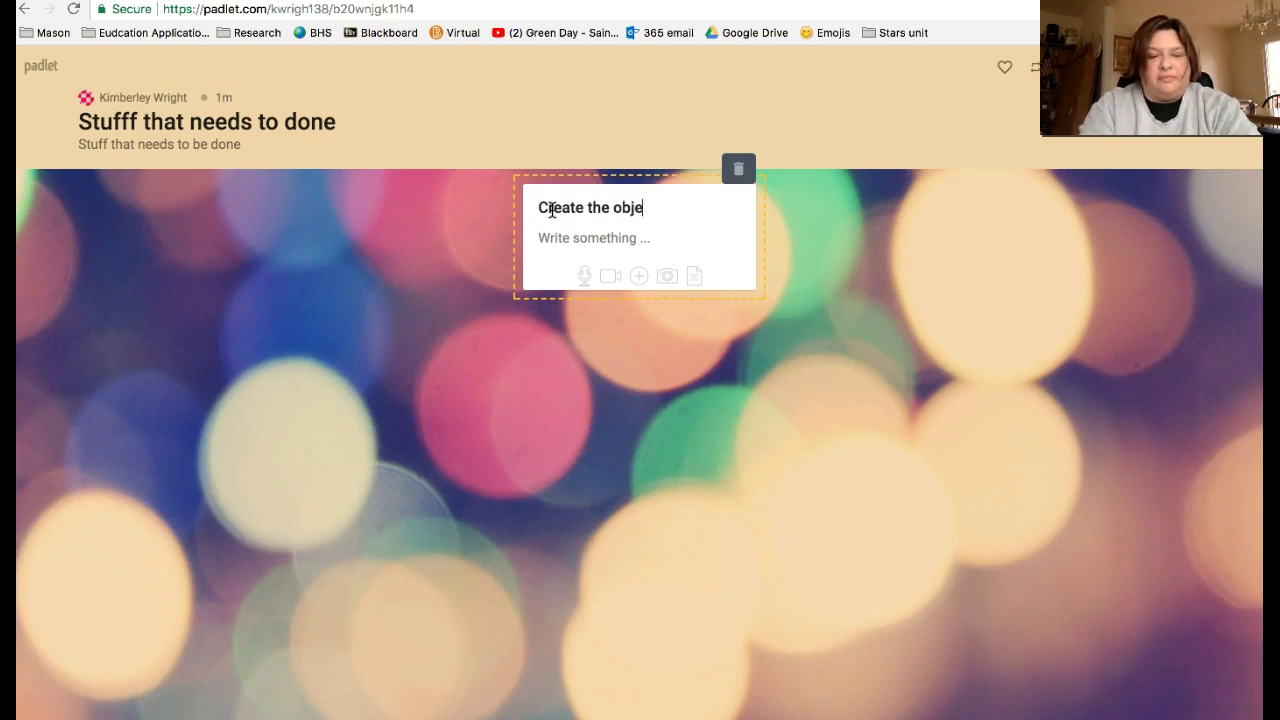
pyautogui.write('ctsice')
# Step: Write "Please checks the ES objectives and place on the lesson plan template" as the first post's body text
pyautogui.click(556, 243)
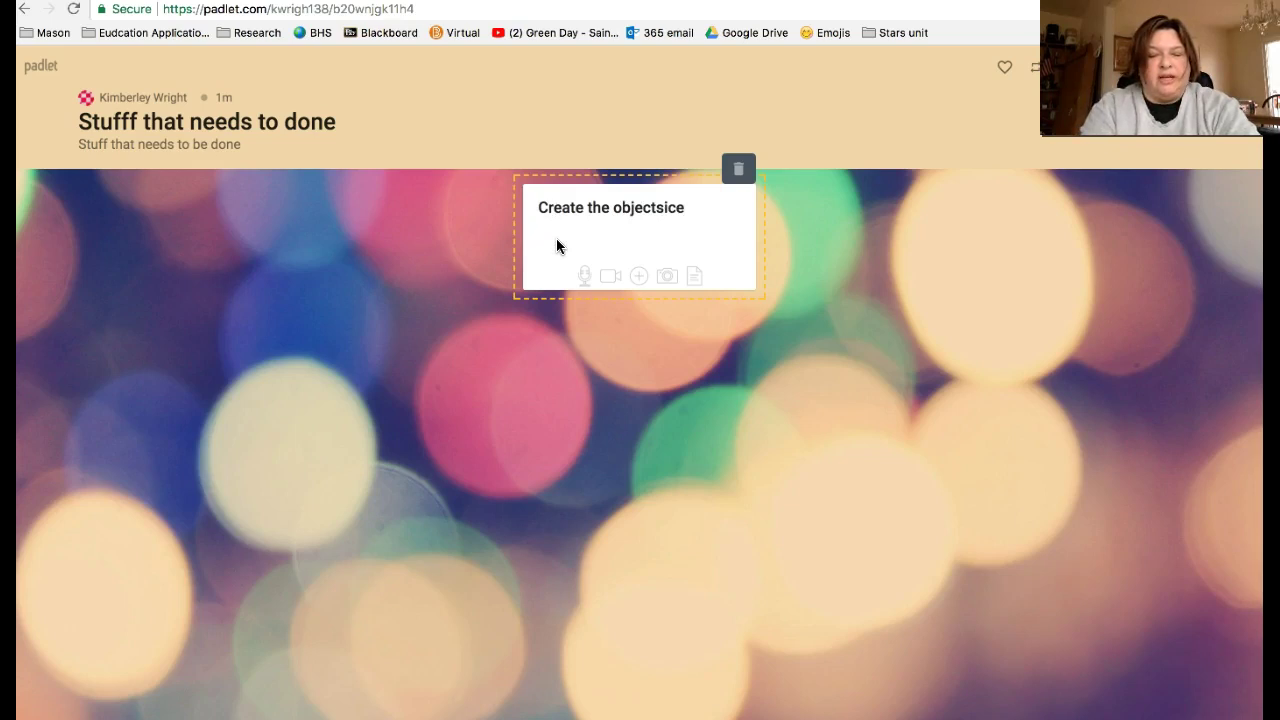
pyautogui.write('Please che')
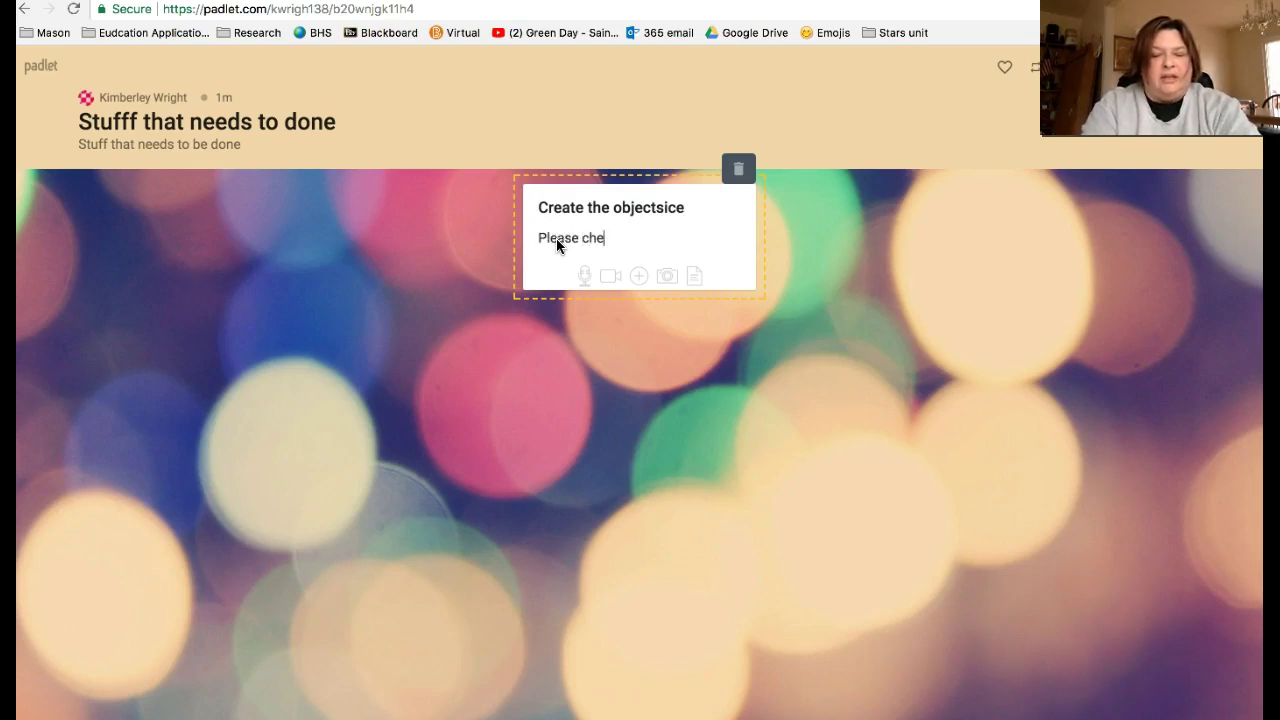
pyautogui.write('cks the')
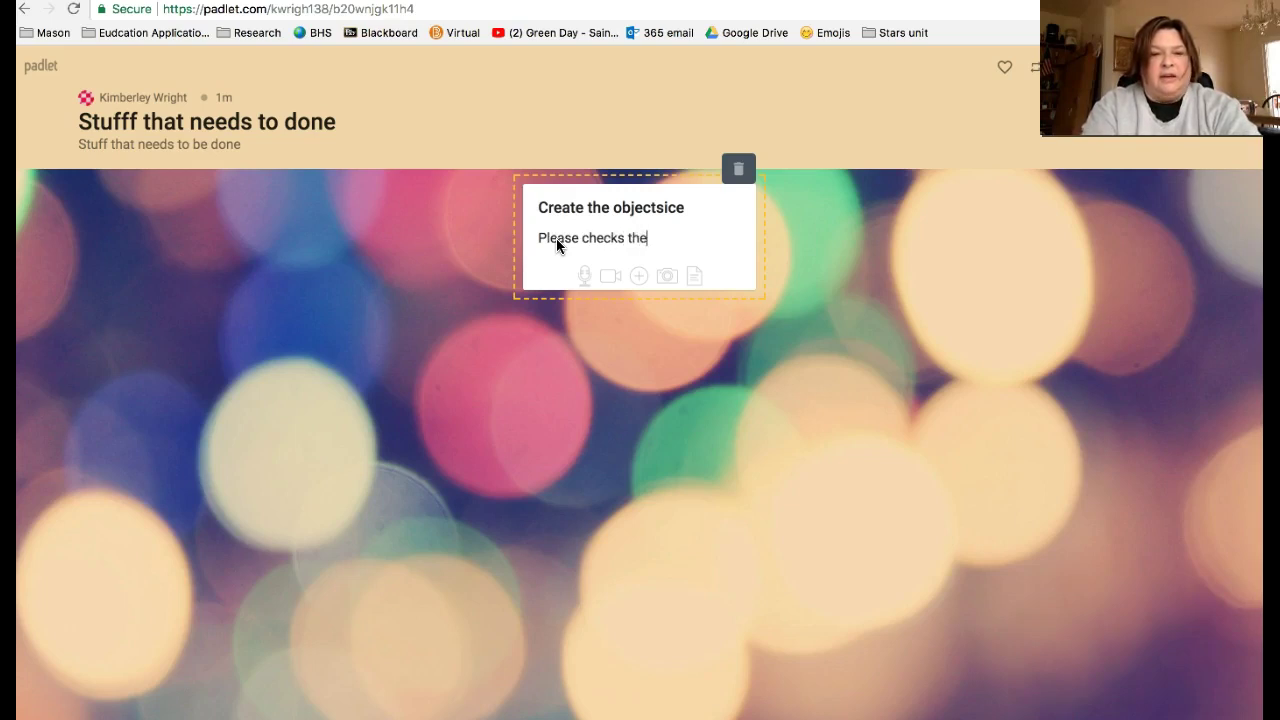
pyautogui.write(' ES obec')
pyautogui.press('BackSpace')
pyautogui.write('jc')
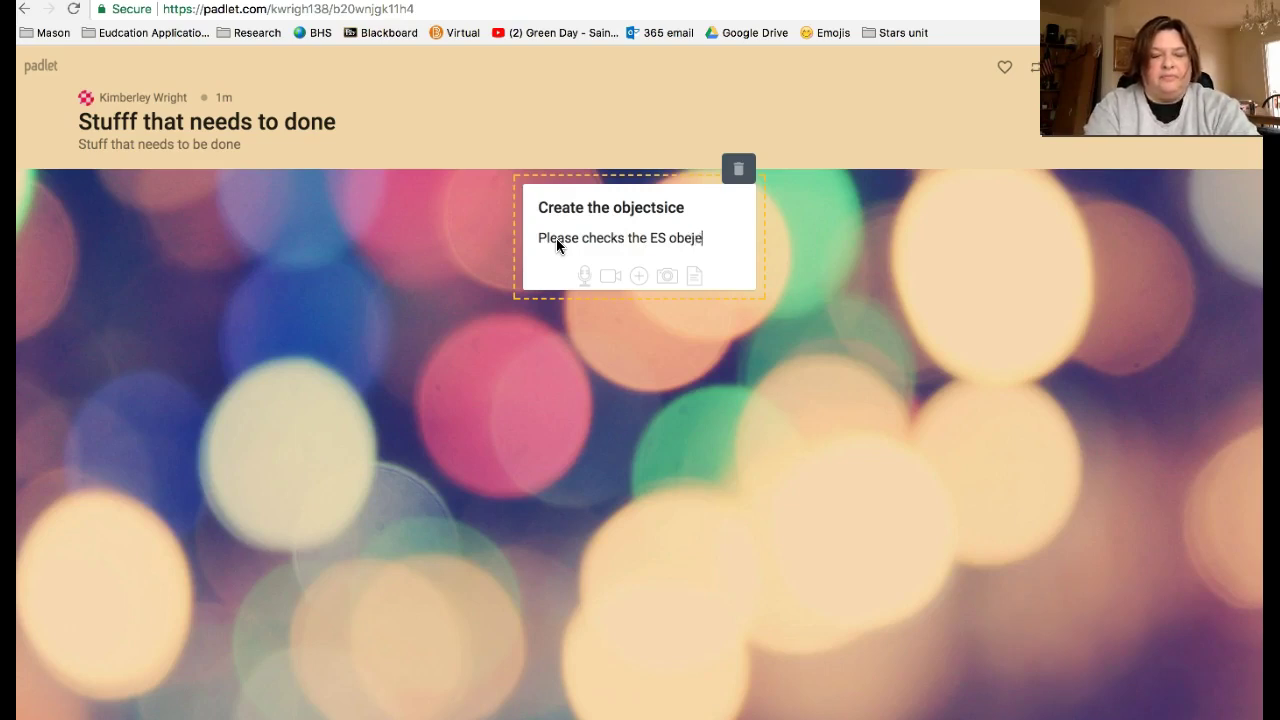
pyautogui.press('BackSpace')
pyautogui.write('c')
pyautogui.press('BackSpace')
pyautogui.press('BackSpace')
pyautogui.write('jectives an')
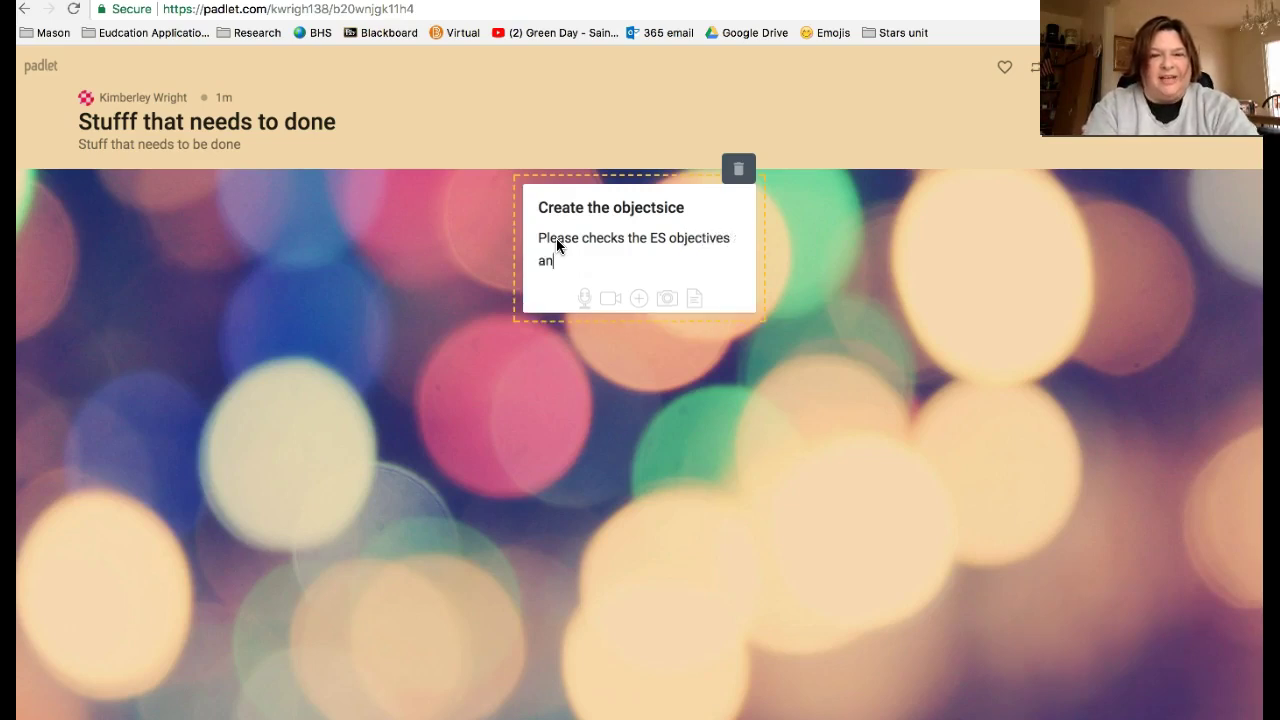
pyautogui.write('d place on the lesson plan template')
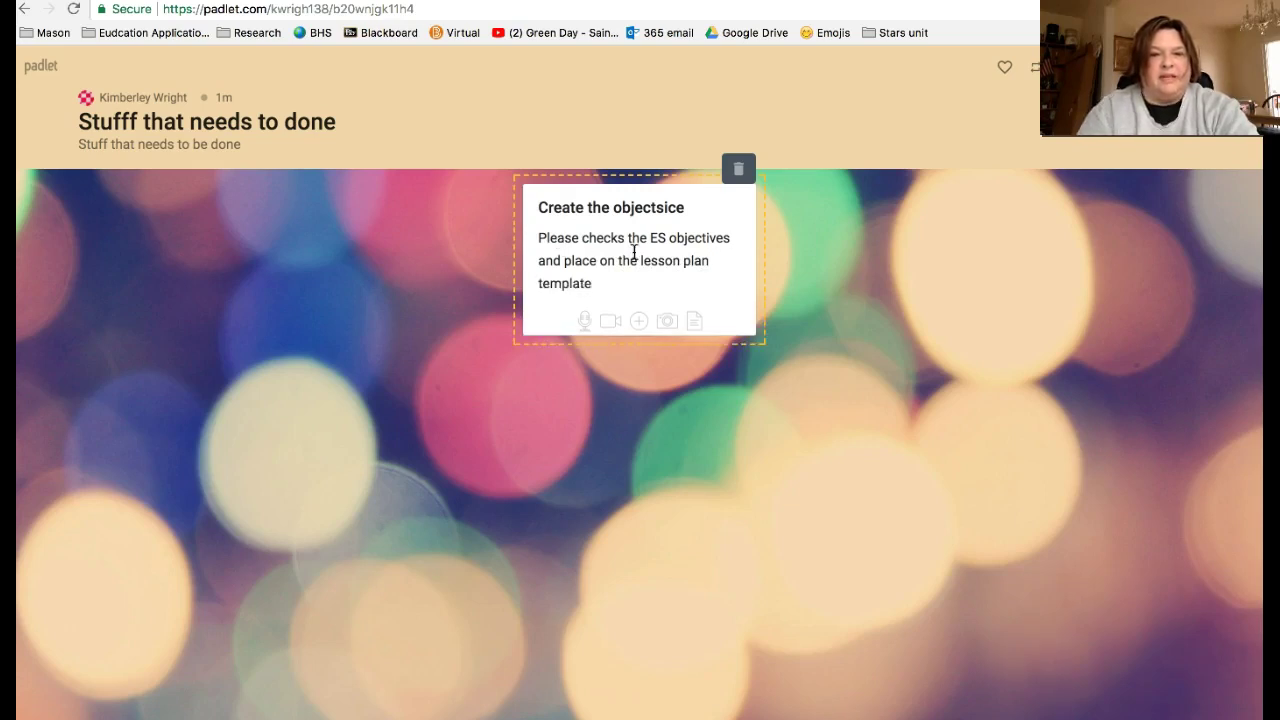
# Step: Add a second post to the wall with the title "Crete the graphic organizer"
pyautogui.doubleClick(854, 285)
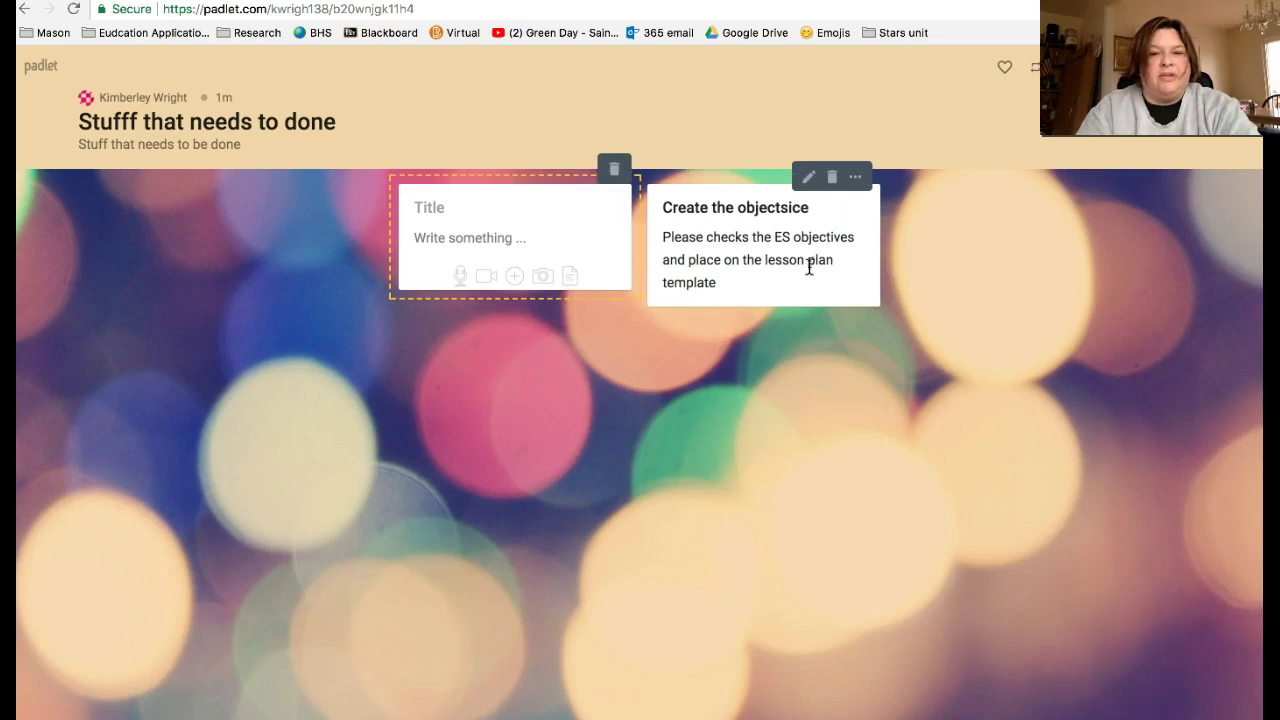
pyautogui.write('Crete the g')
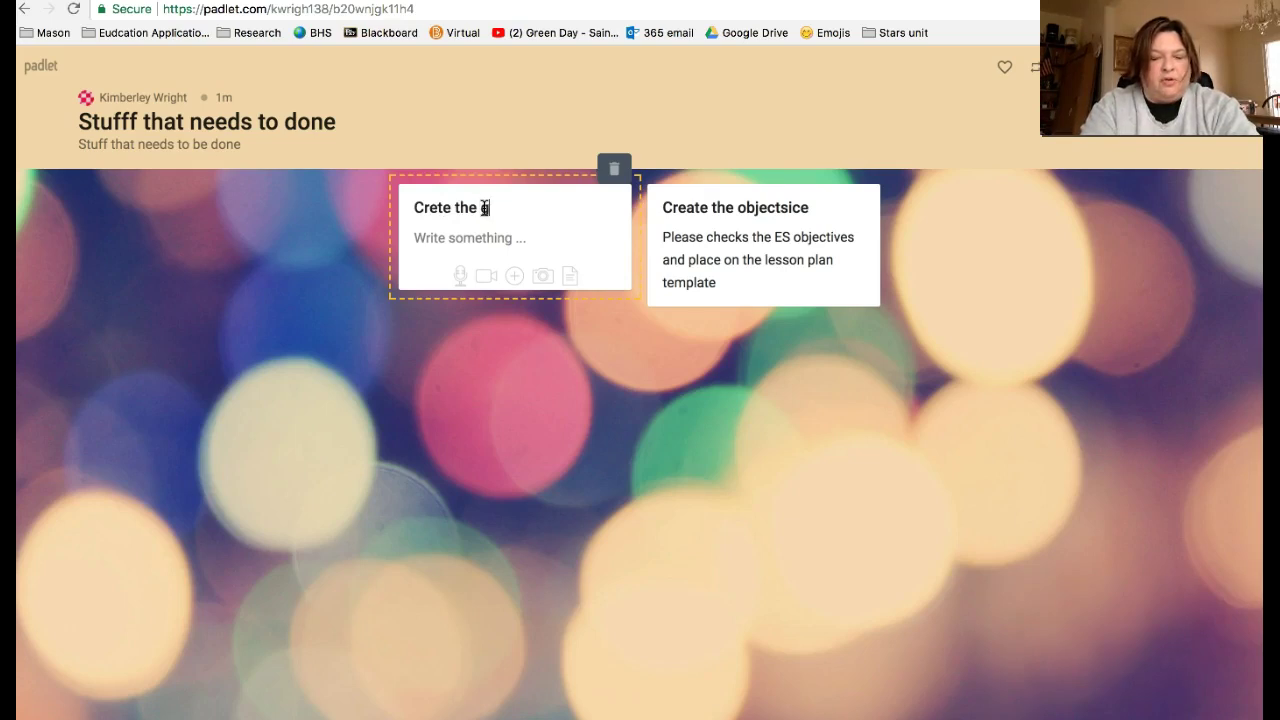
pyautogui.write('araphic or')
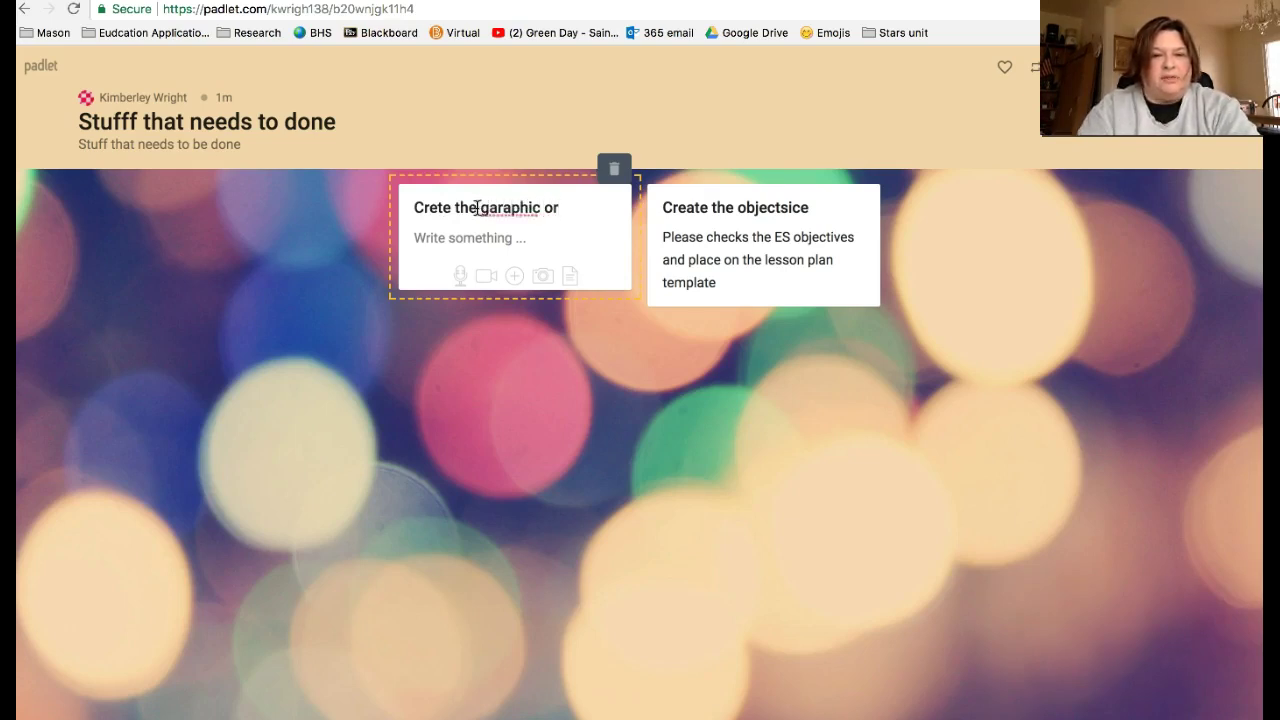
pyautogui.click(498, 206)
pyautogui.press('BackSpace')
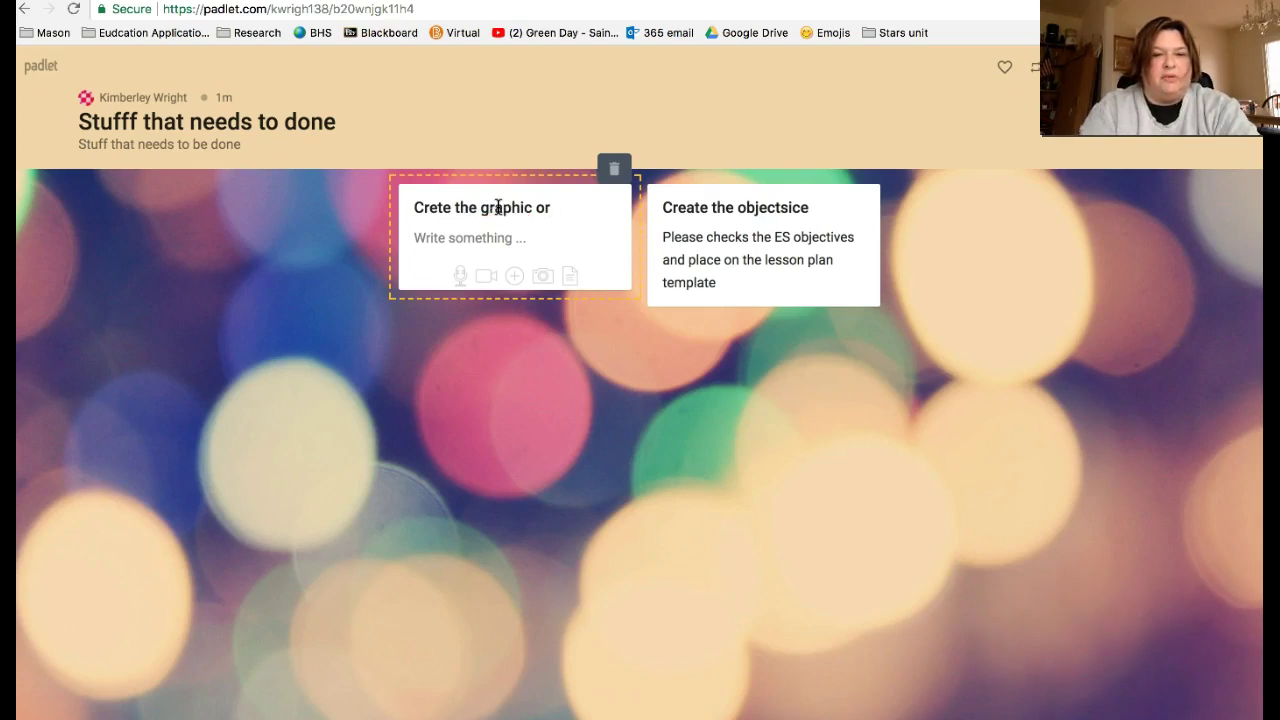
pyautogui.click(562, 207)
pyautogui.write('ga')
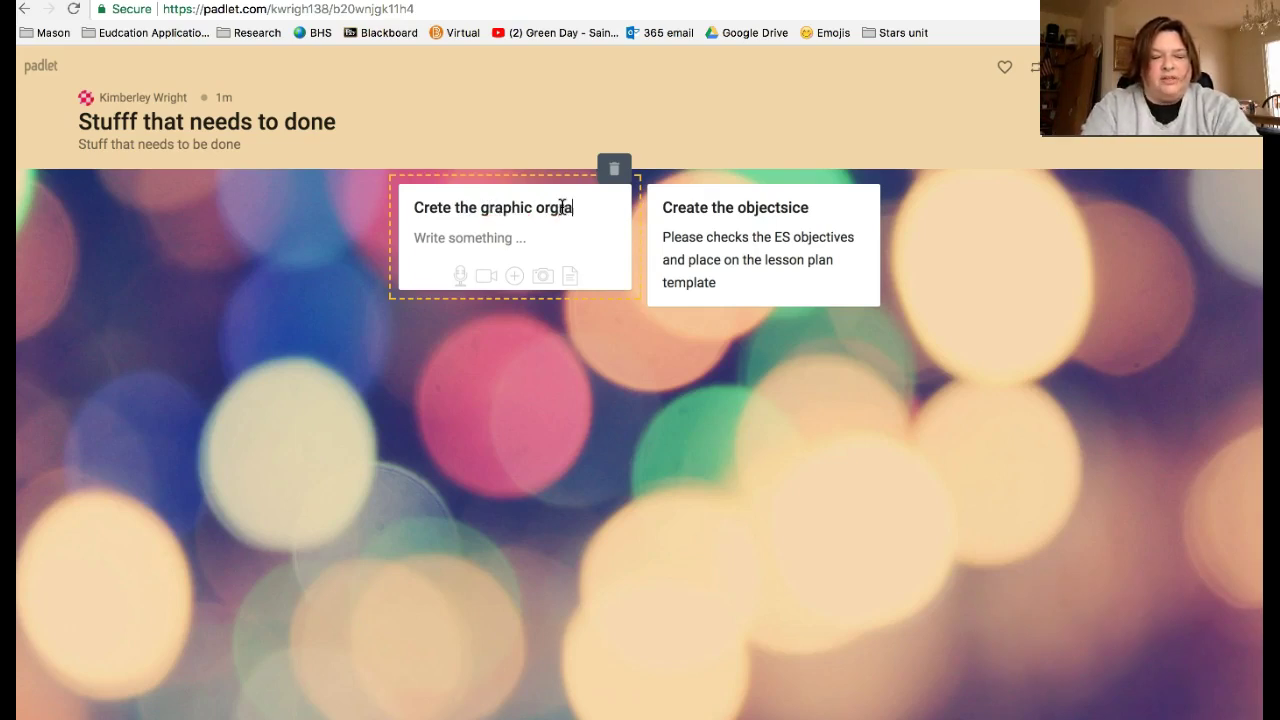
pyautogui.write('ni')
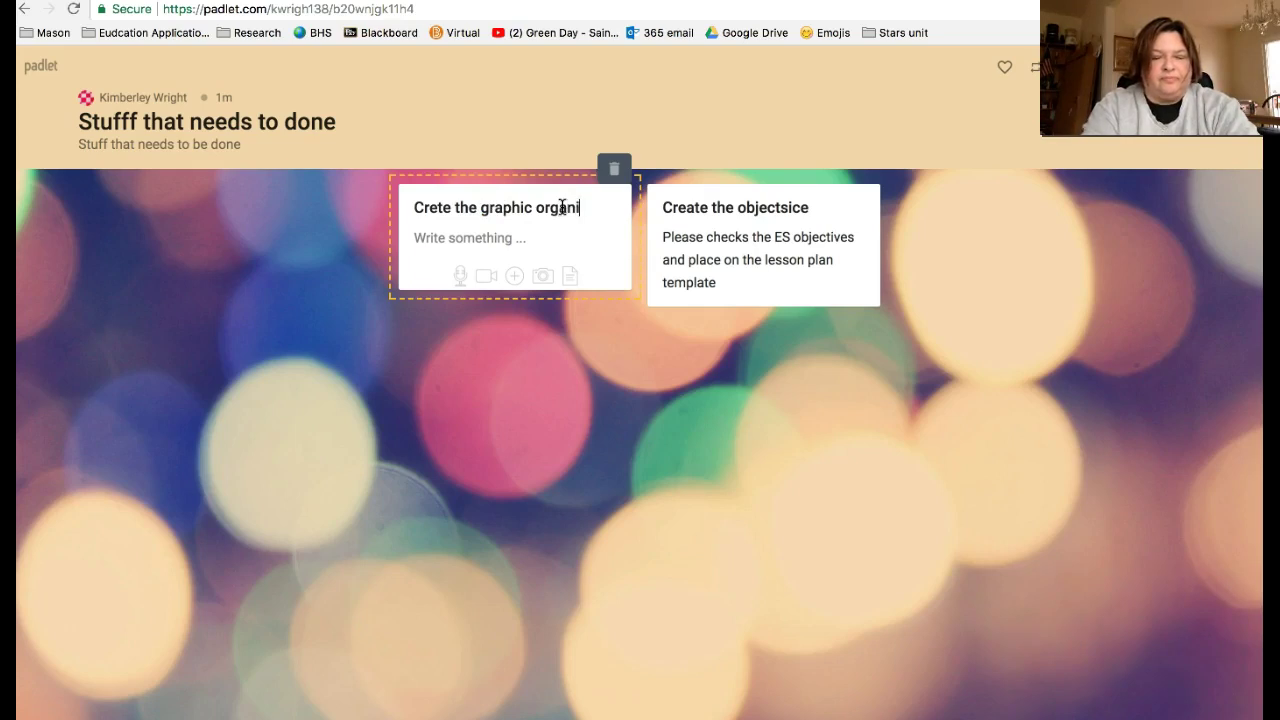
pyautogui.write('zer')
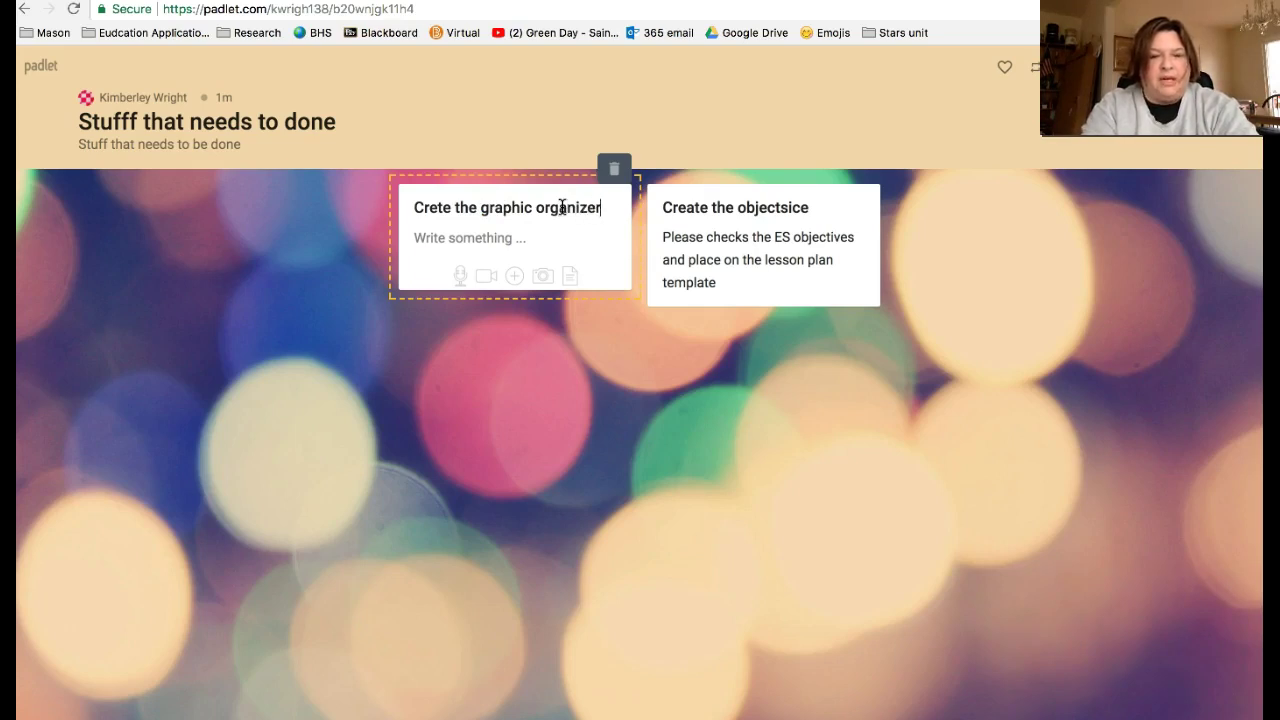
# Step: Write "include lesson plan info te GO." as the body text of the graphic organizer post and finish editing it
pyautogui.click(519, 243)
pyautogui.write('include')
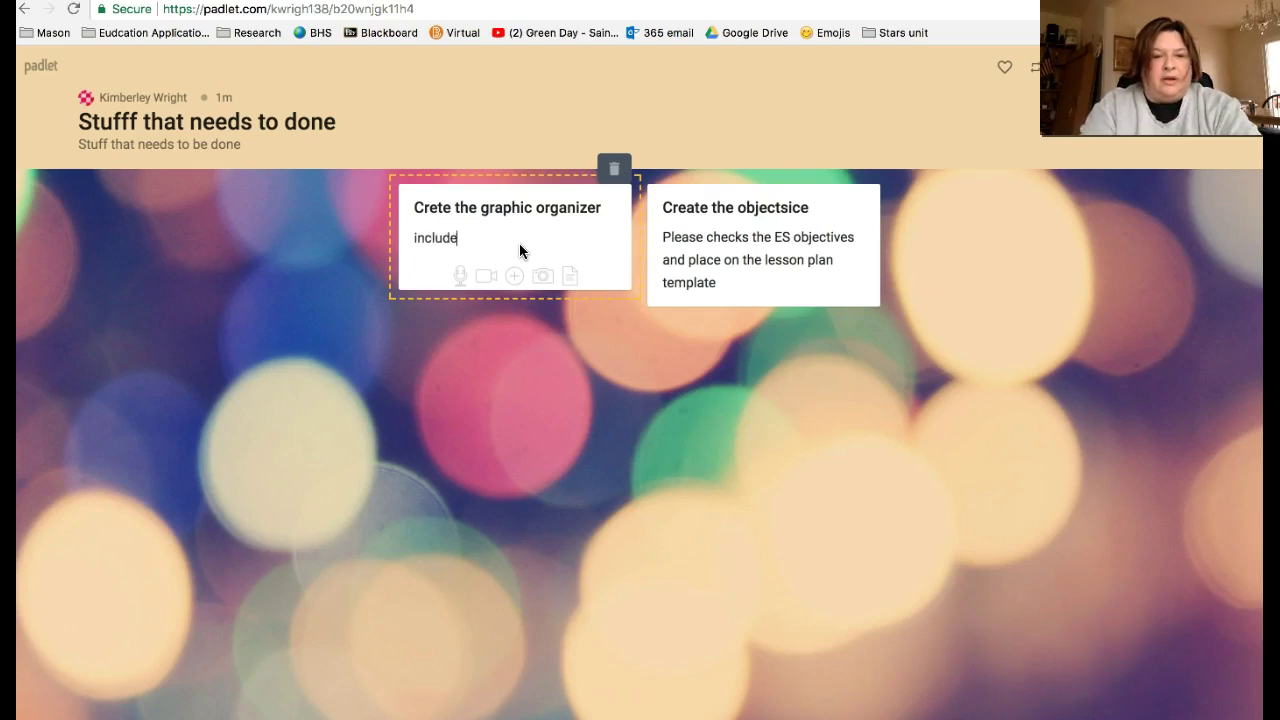
pyautogui.write(' lesson plan')
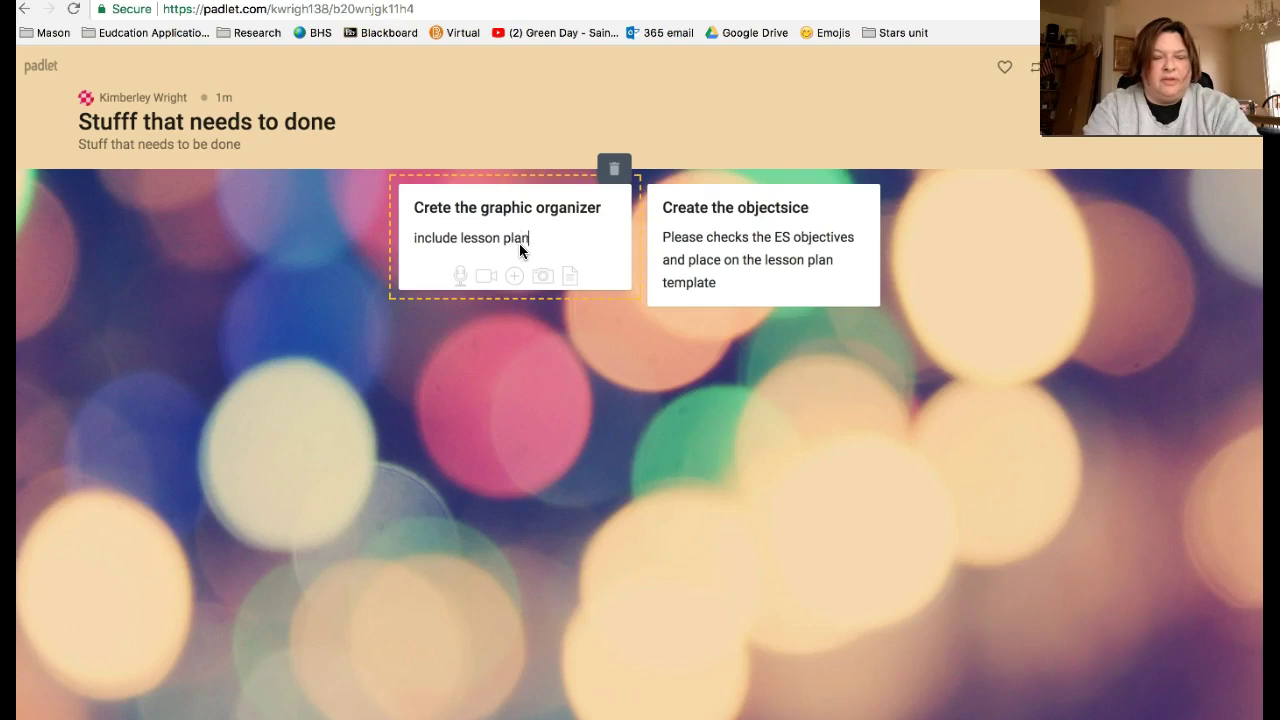
pyautogui.write(' info te GO.')
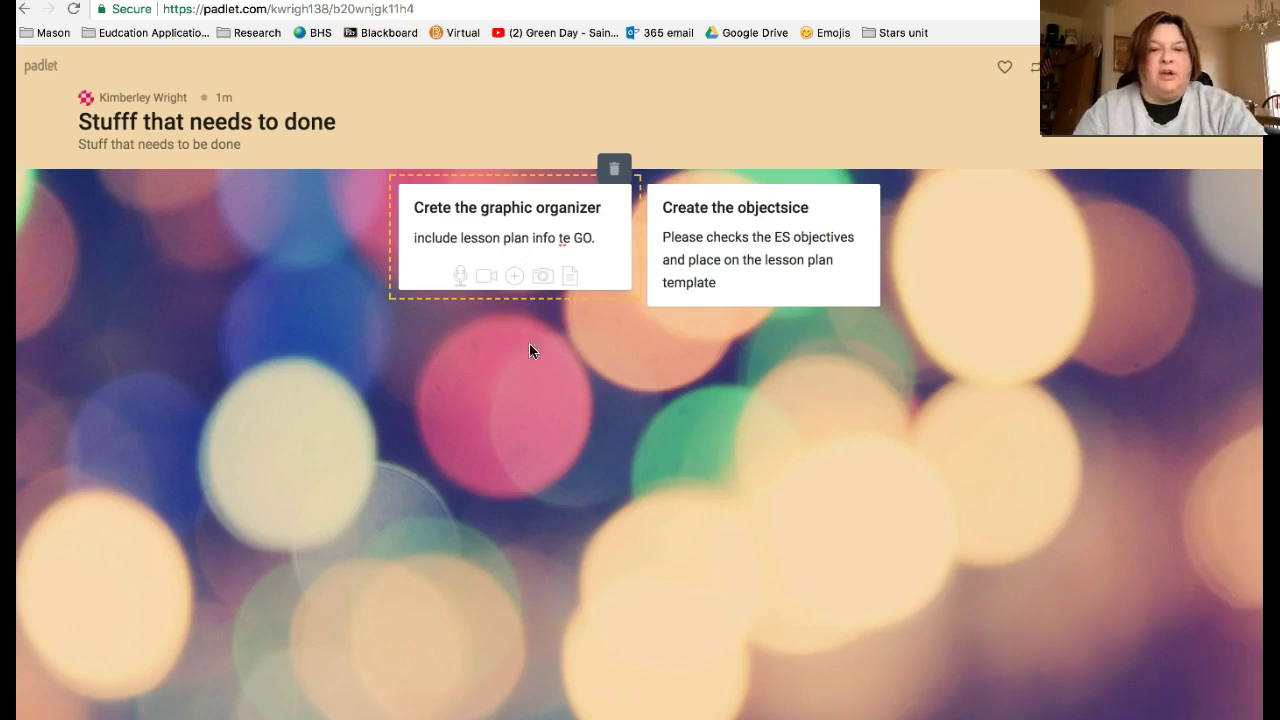
pyautogui.click(555, 367)
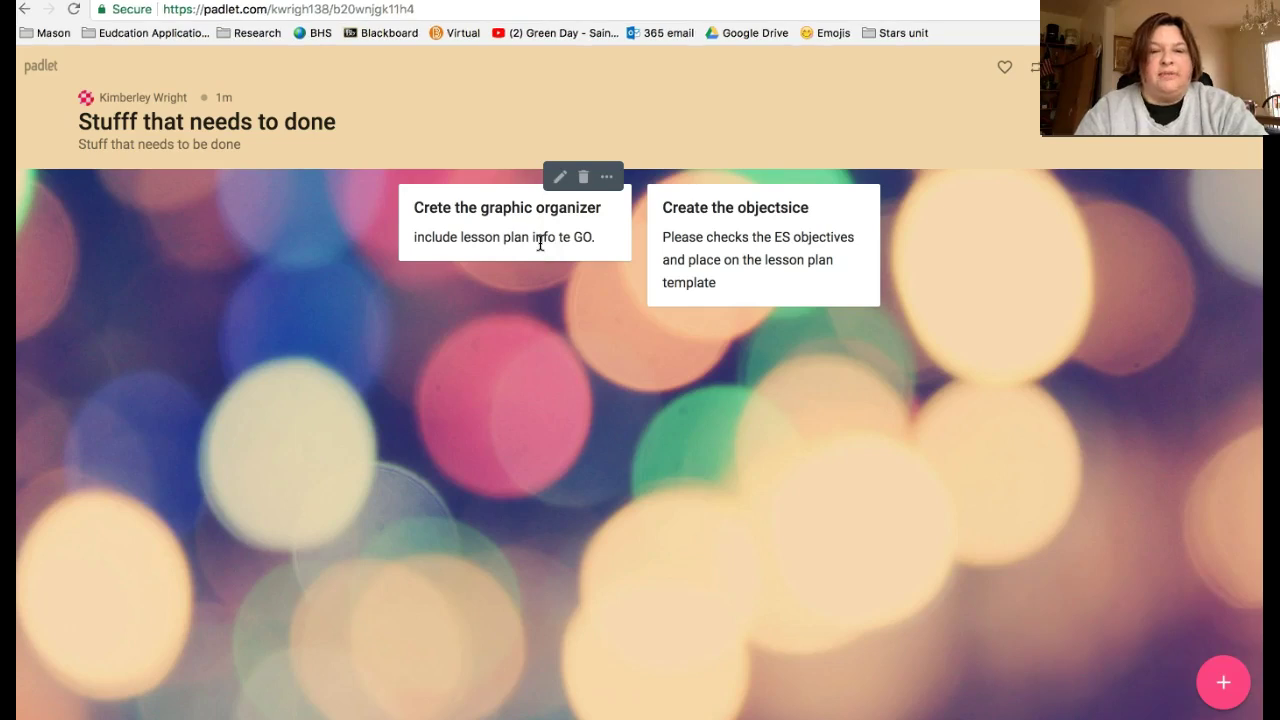
# Step: Delete the "Crete the graphic organizer" post from the wall
pyautogui.click(584, 177)
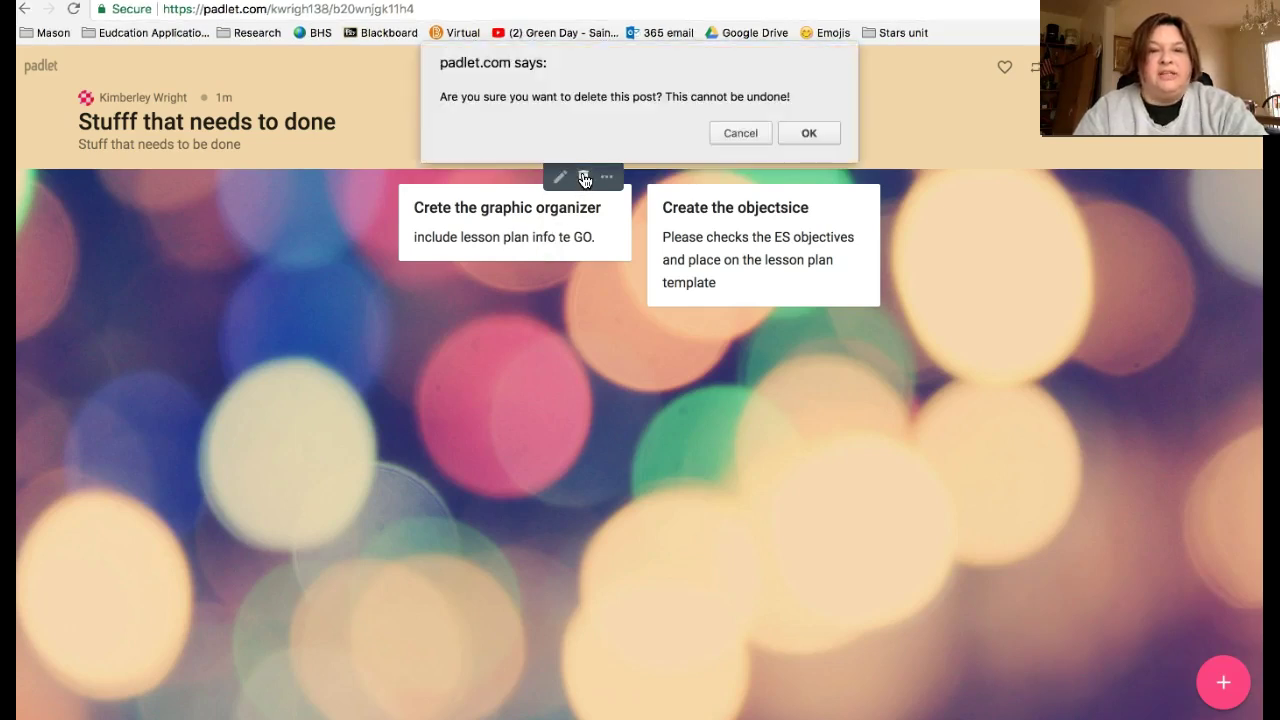
pyautogui.click(809, 133)
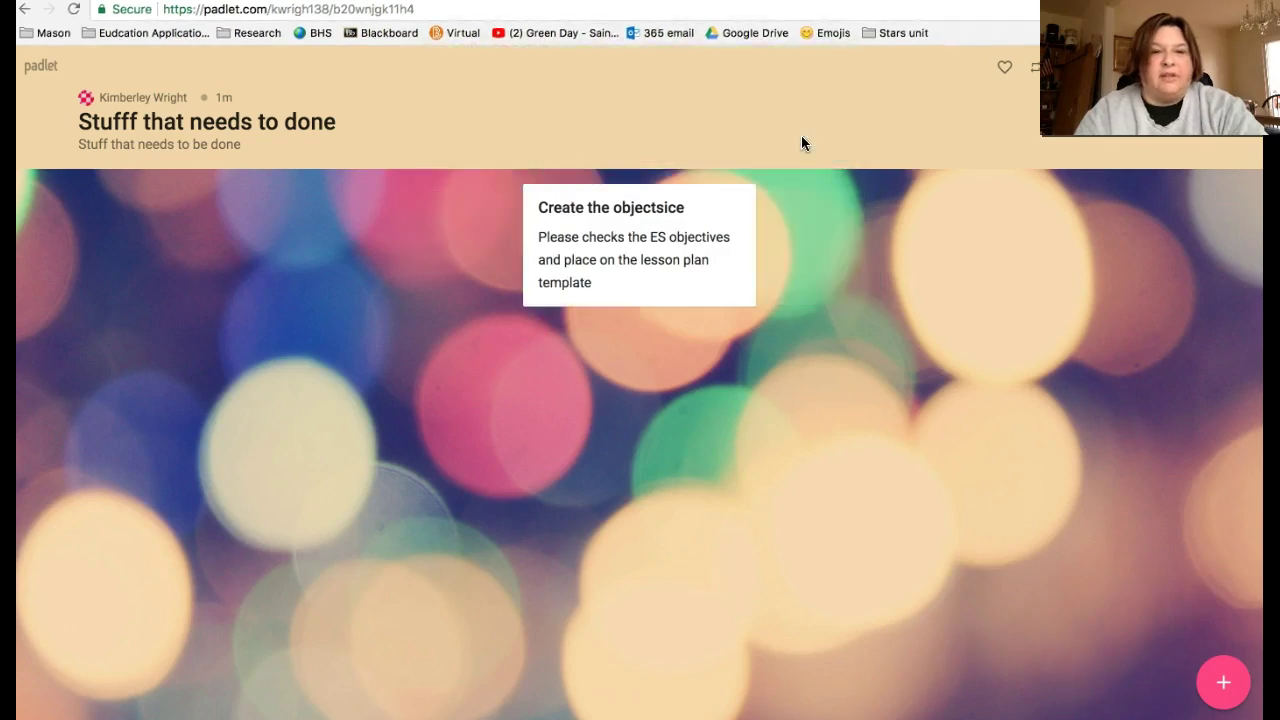